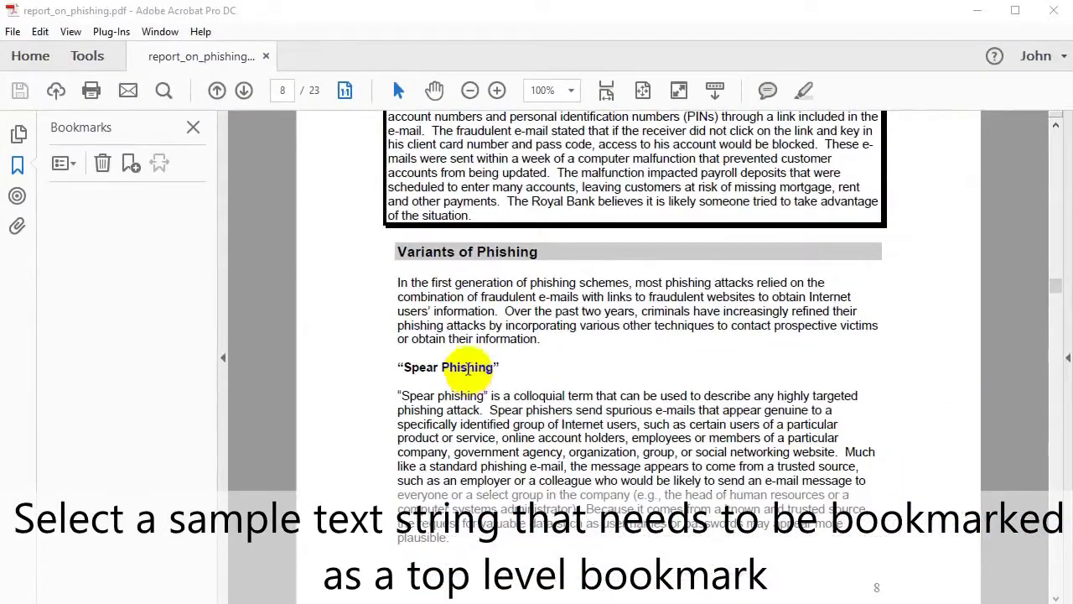
Step: Use the Variants of Phishing heading as the sample to start a Generate From Text Styles rule
{"action": "left_click_drag", "start_coordinate": [397, 253], "coordinate": [527, 256]}
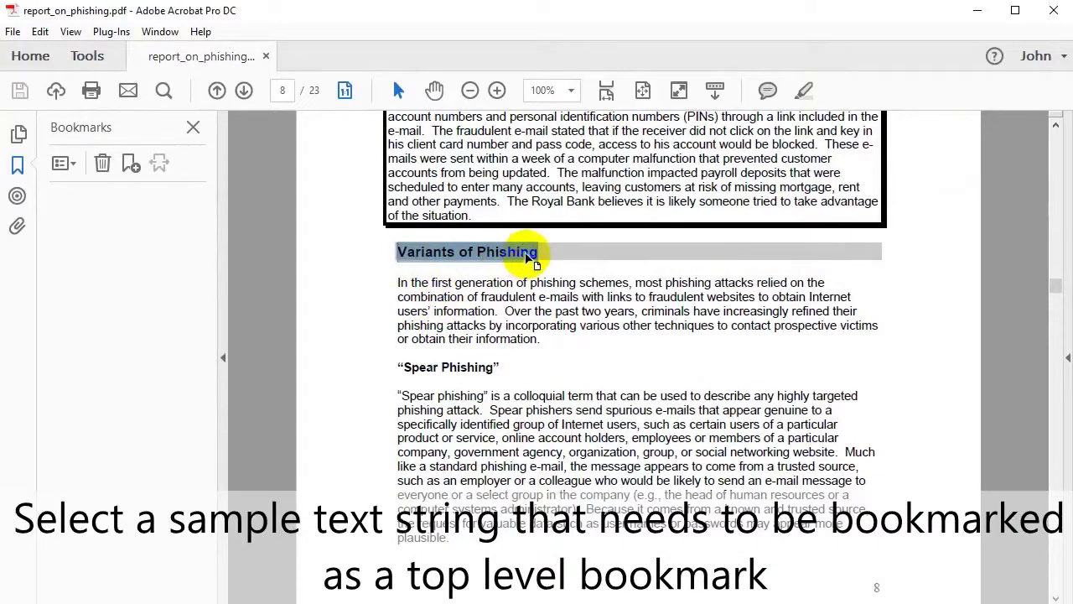
{"action": "left_click", "coordinate": [114, 32]}
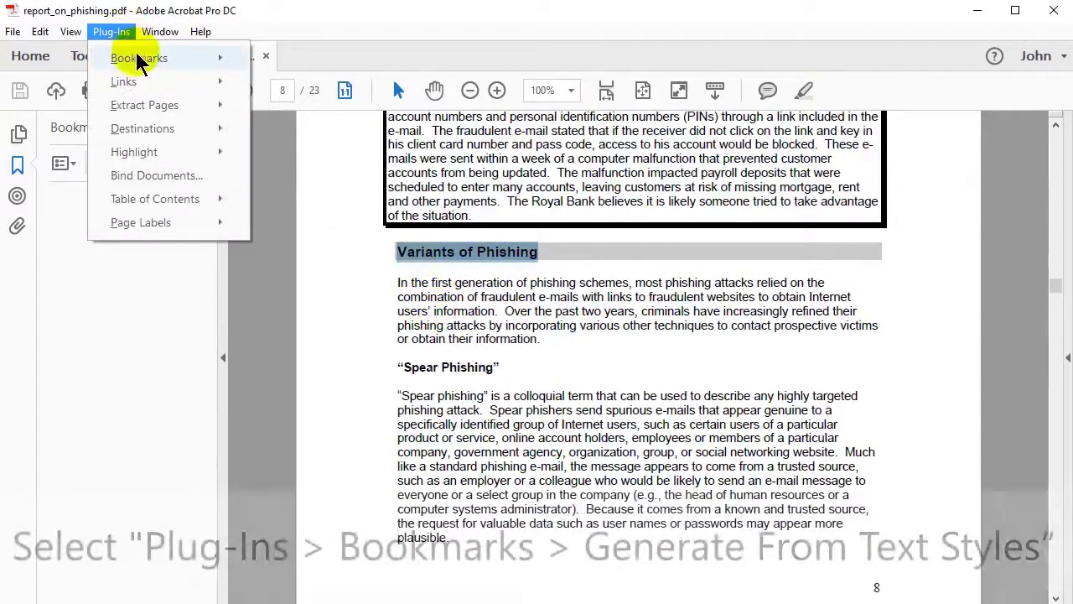
{"action": "mouse_move", "coordinate": [201, 58]}
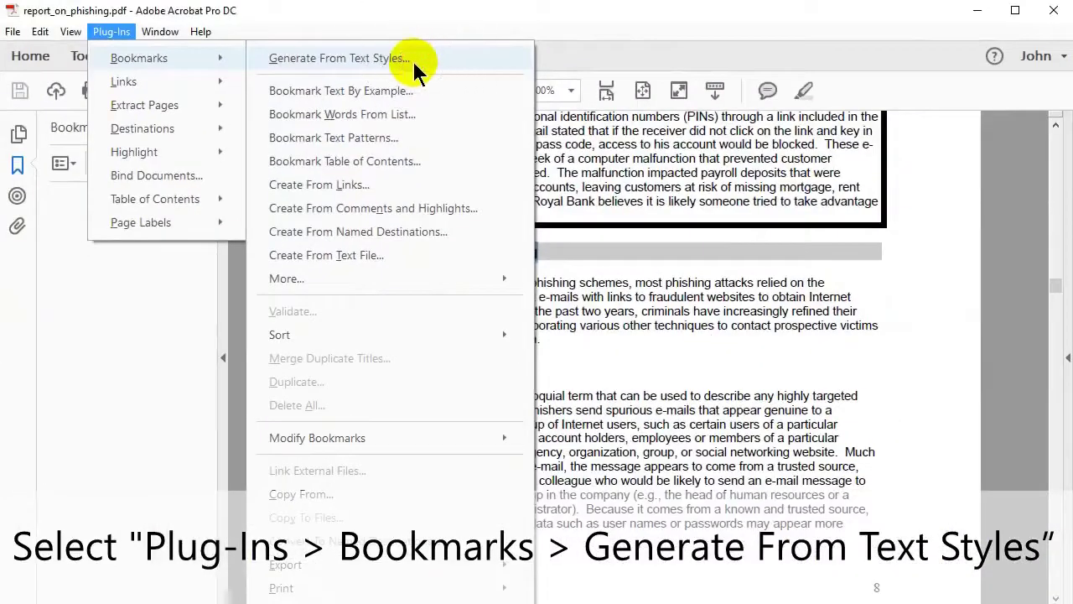
{"action": "left_click", "coordinate": [539, 128]}
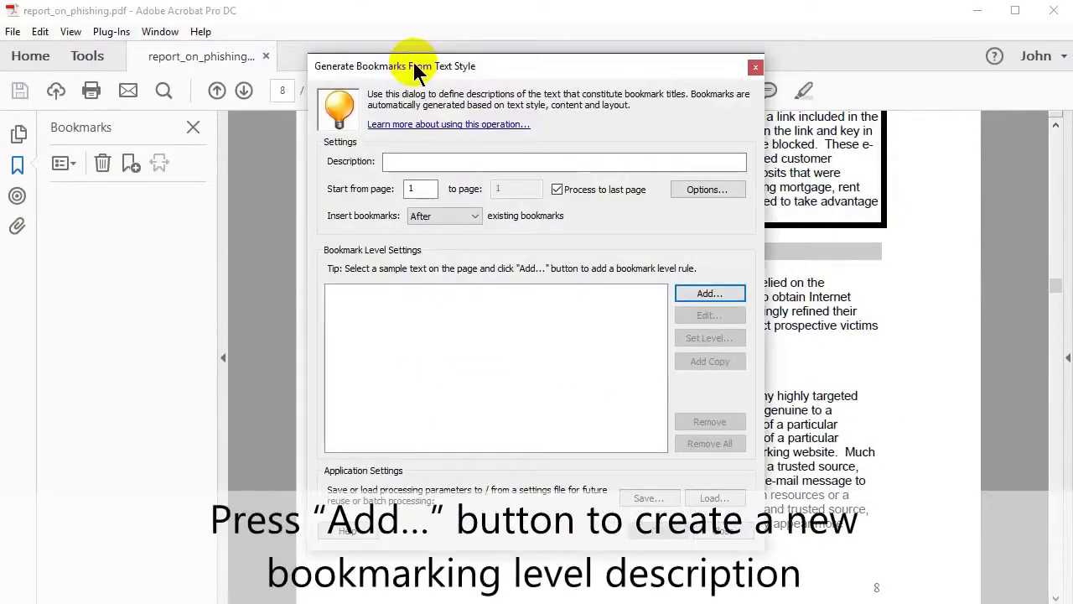
{"action": "left_click", "coordinate": [739, 292]}
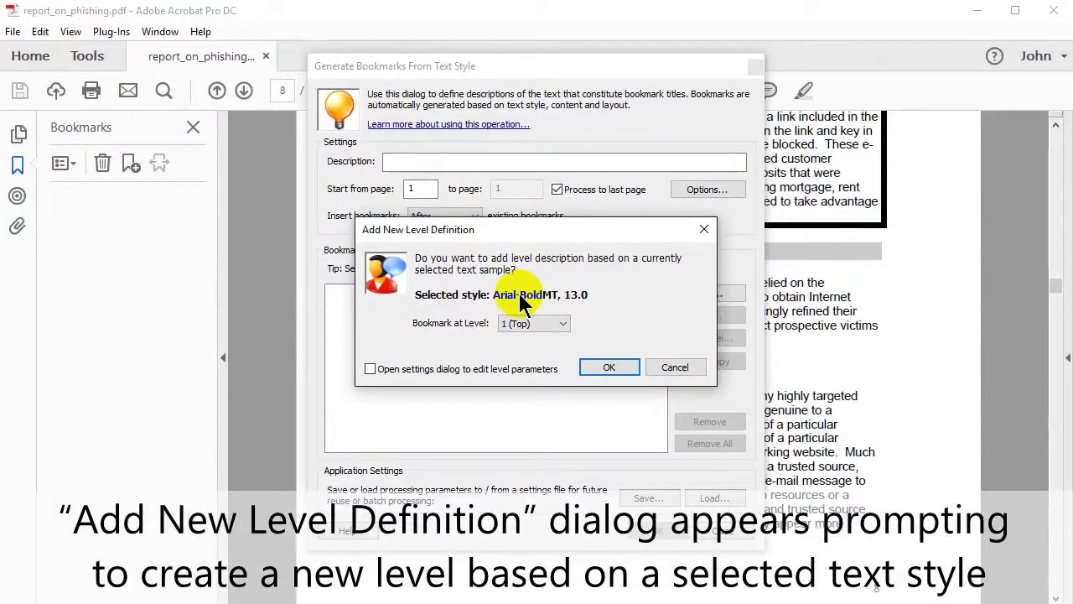
Step: Accept Level 1 for 13 pt Arial-BoldMT and add a Level 2 rule from the 11 pt Spear Phishing heading
{"action": "left_click", "coordinate": [613, 366]}
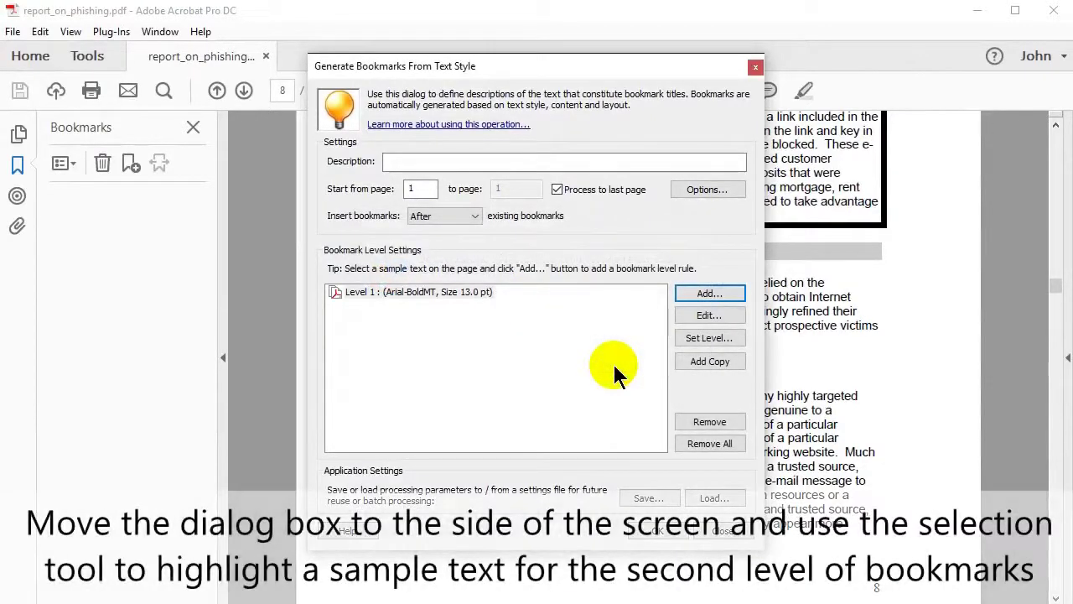
{"action": "left_click_drag", "start_coordinate": [646, 66], "coordinate": [860, 80]}
{"action": "left_click_drag", "start_coordinate": [399, 369], "coordinate": [498, 369]}
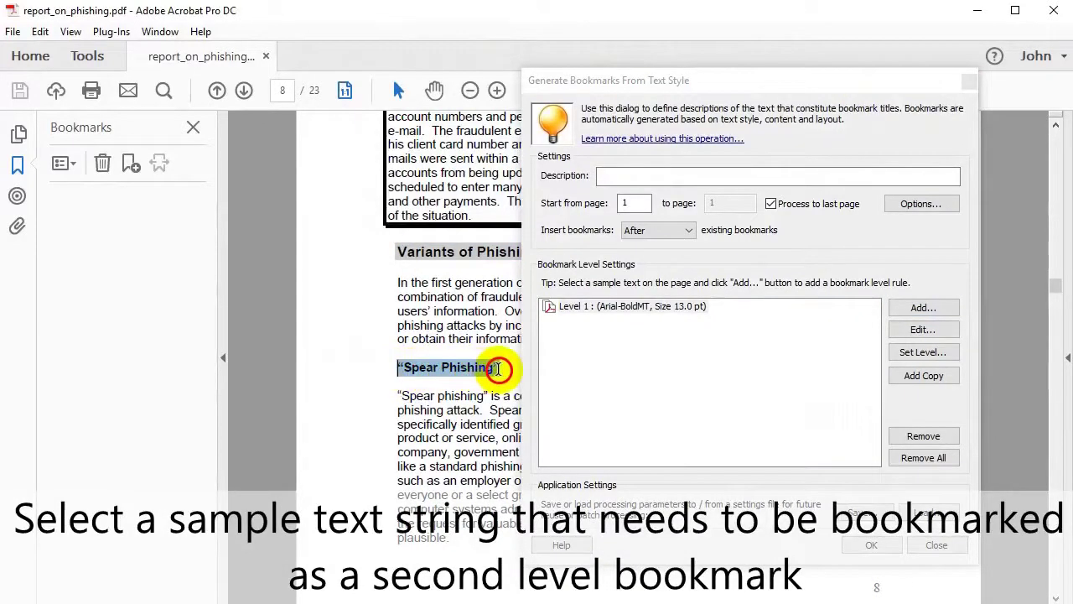
{"action": "left_click", "coordinate": [923, 308]}
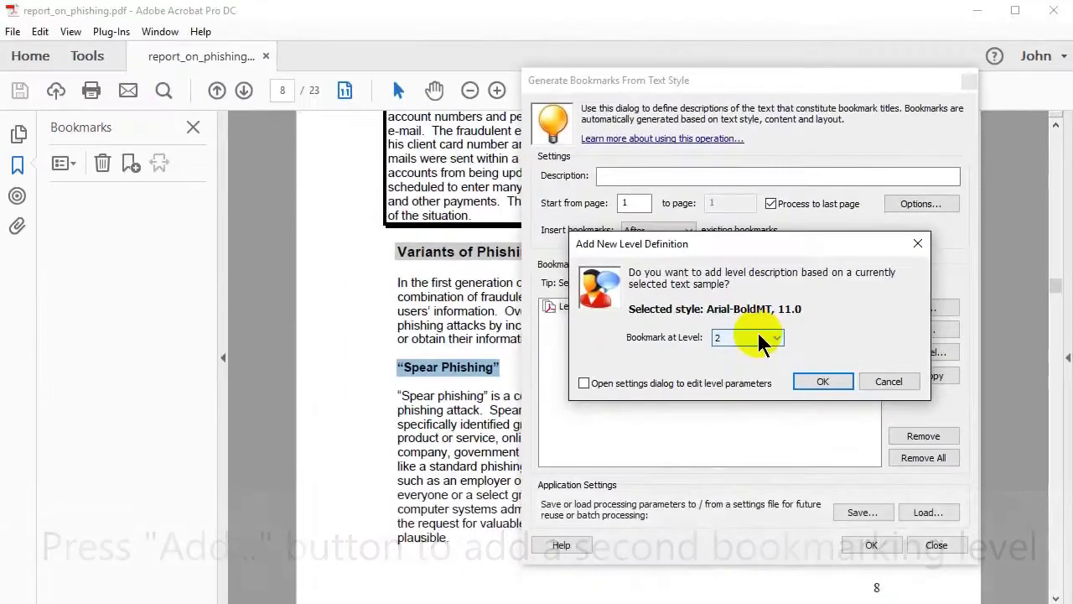
{"action": "left_click", "coordinate": [639, 406]}
{"action": "left_click_drag", "start_coordinate": [748, 79], "coordinate": [569, 63]}
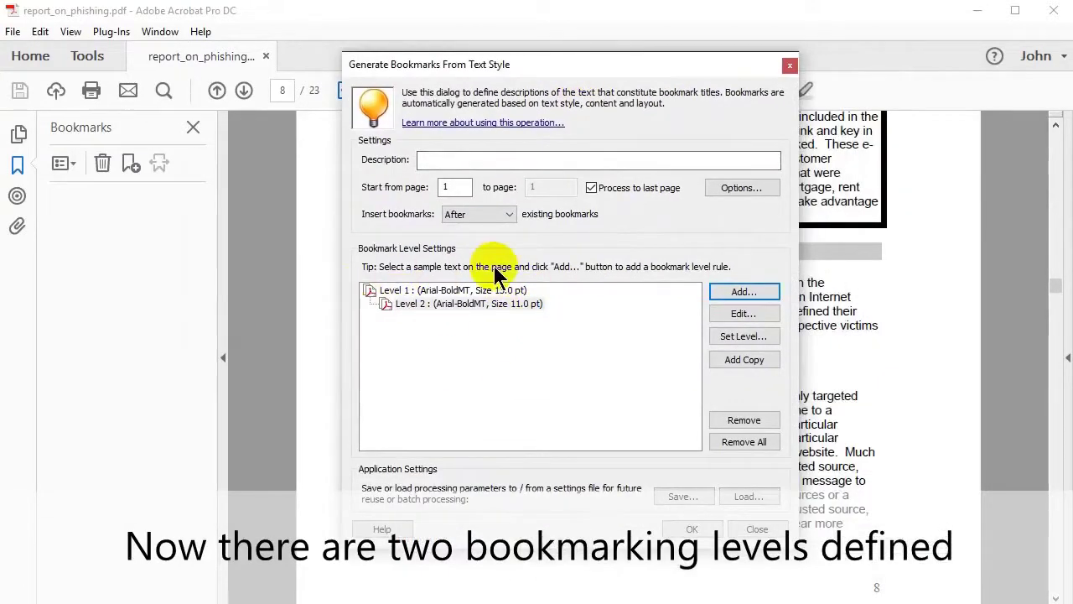
Step: Generate the 28 bookmarks from the two style rules and dismiss the report
{"action": "left_click", "coordinate": [695, 528]}
{"action": "left_click", "coordinate": [627, 347]}
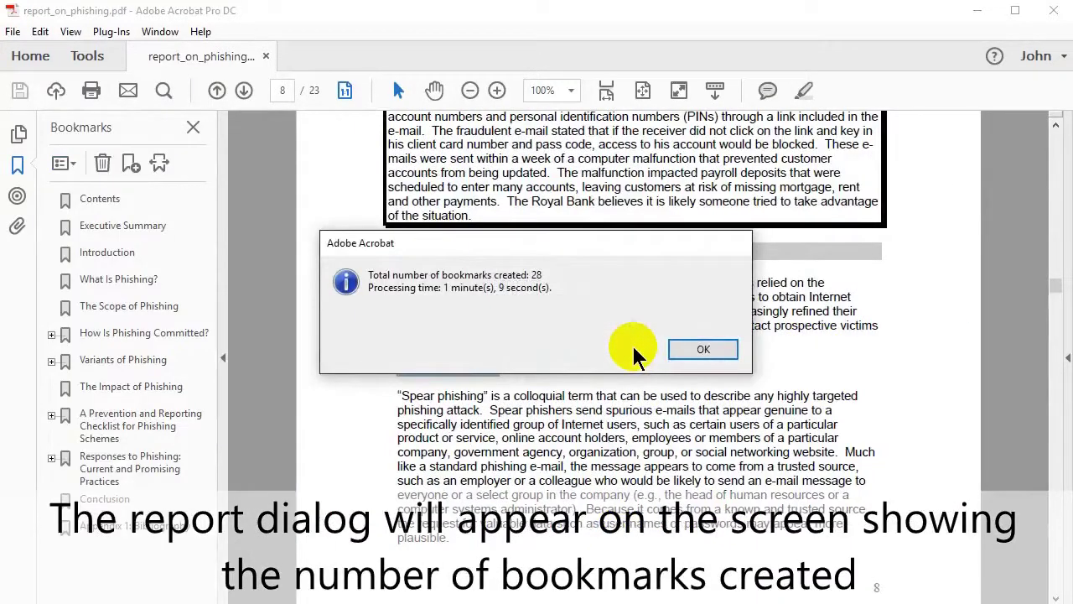
{"action": "left_click", "coordinate": [690, 349]}
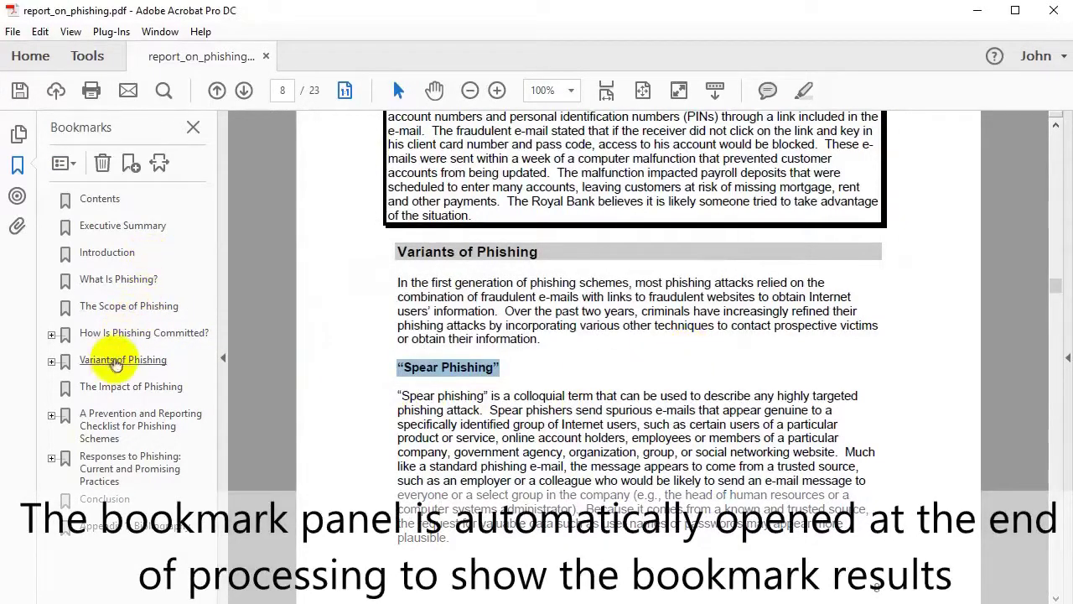
Step: Check the Variants of Phishing, Spear Phishing, Example, Redirection and Responses to Phishing bookmarks
{"action": "left_click", "coordinate": [52, 364]}
{"action": "left_click", "coordinate": [128, 370]}
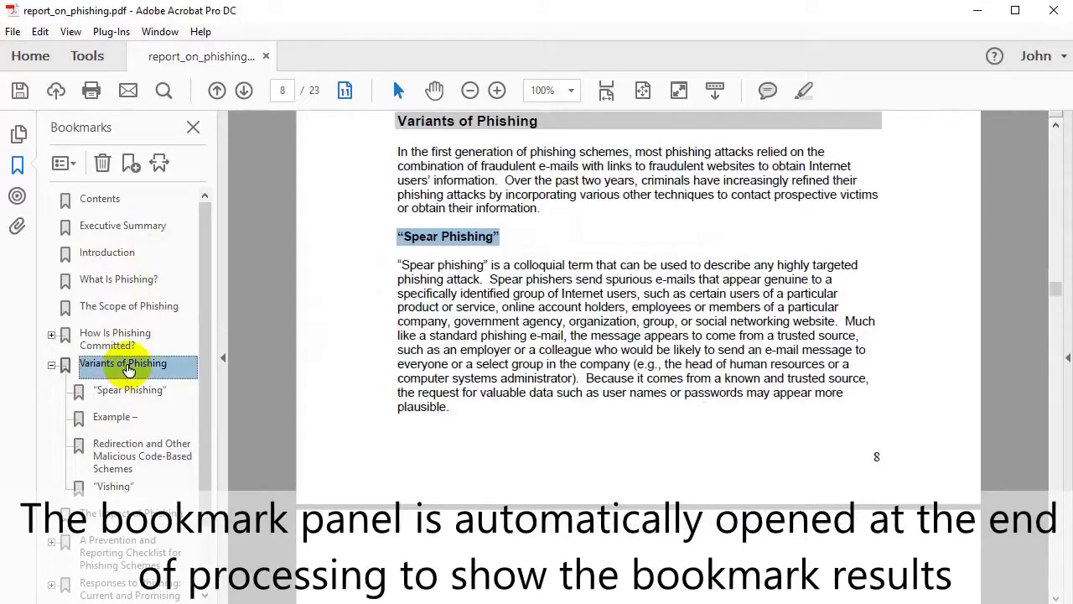
{"action": "left_click", "coordinate": [126, 390]}
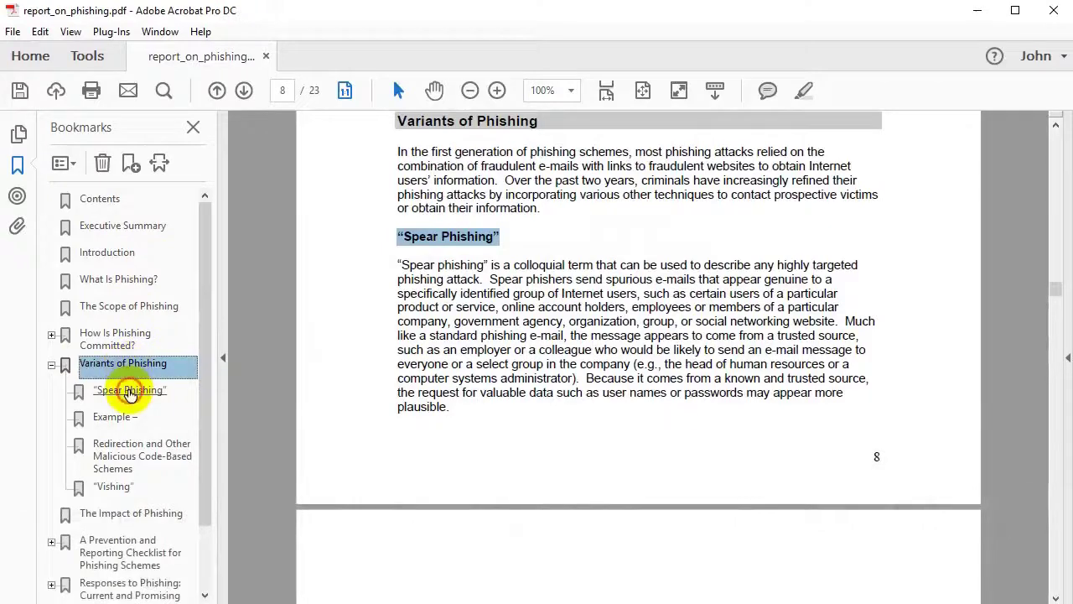
{"action": "left_click", "coordinate": [127, 419]}
{"action": "left_click", "coordinate": [130, 455]}
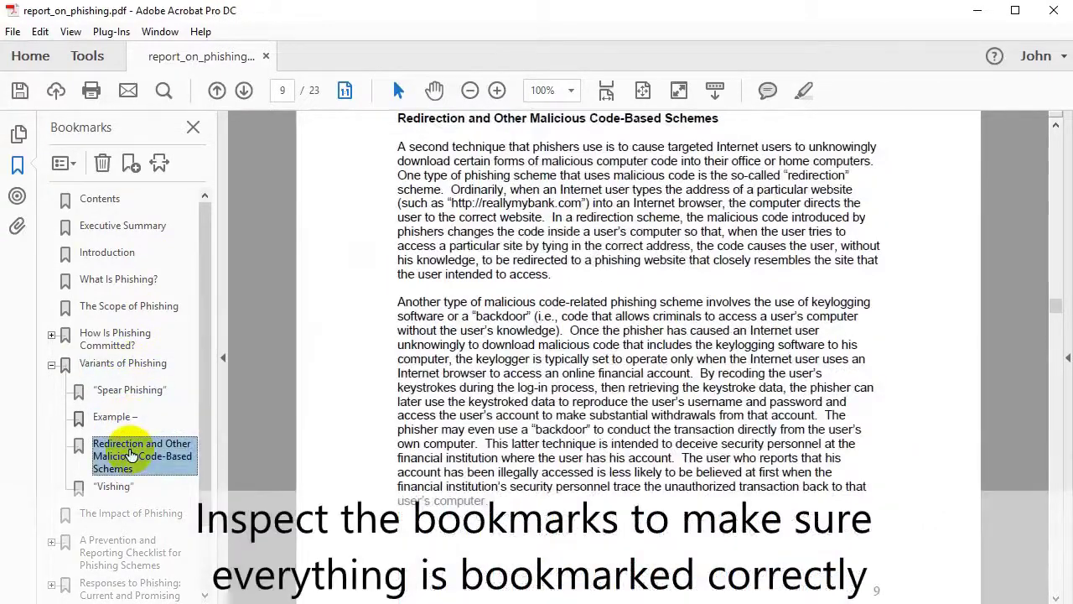
{"action": "left_click", "coordinate": [54, 366]}
{"action": "left_click", "coordinate": [52, 366]}
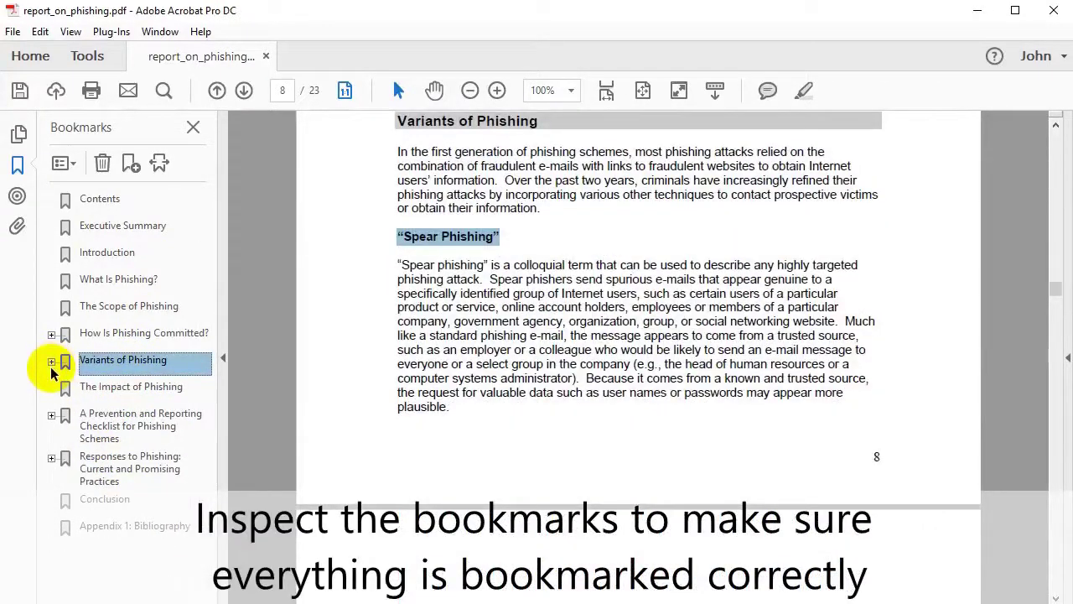
{"action": "left_click", "coordinate": [74, 465]}
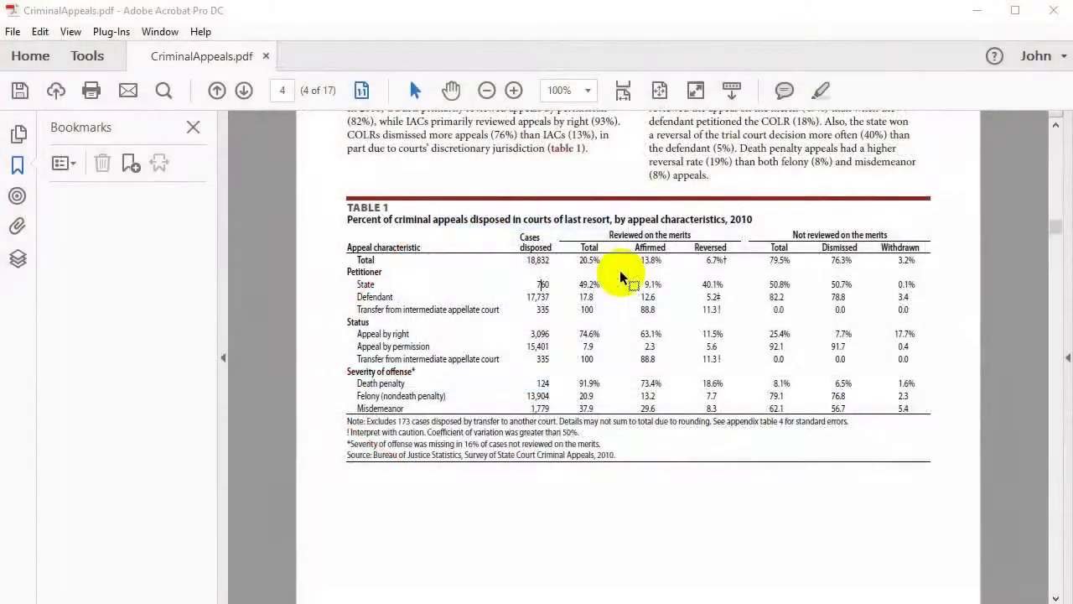
Step: Run Bookmark Text By Example on all pages using the TABLE 1 heading as the sample
{"action": "triple_click", "coordinate": [367, 207]}
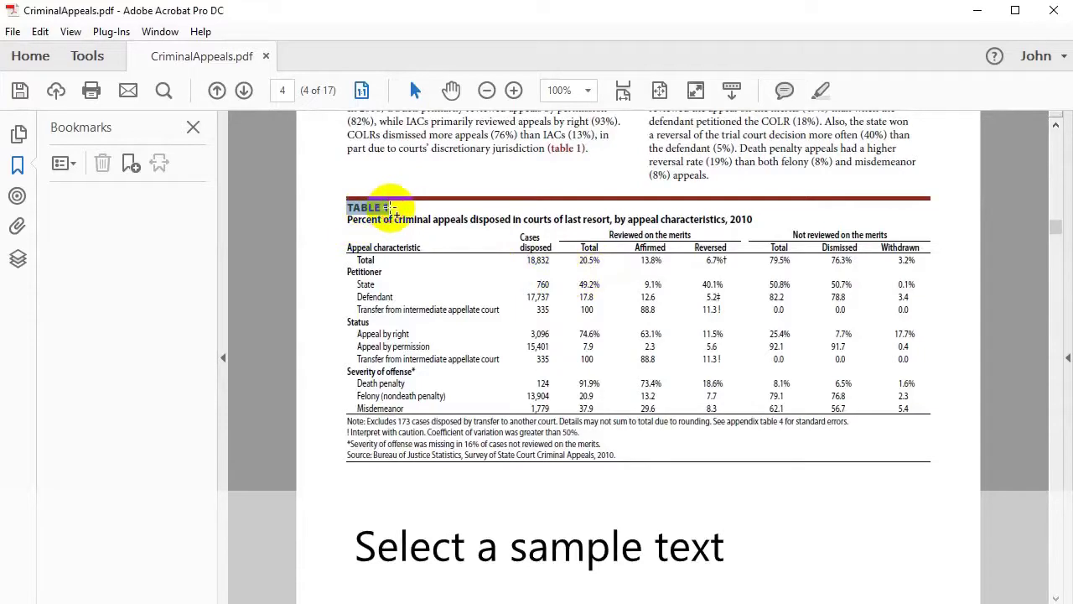
{"action": "left_click", "coordinate": [123, 35]}
{"action": "mouse_move", "coordinate": [186, 60]}
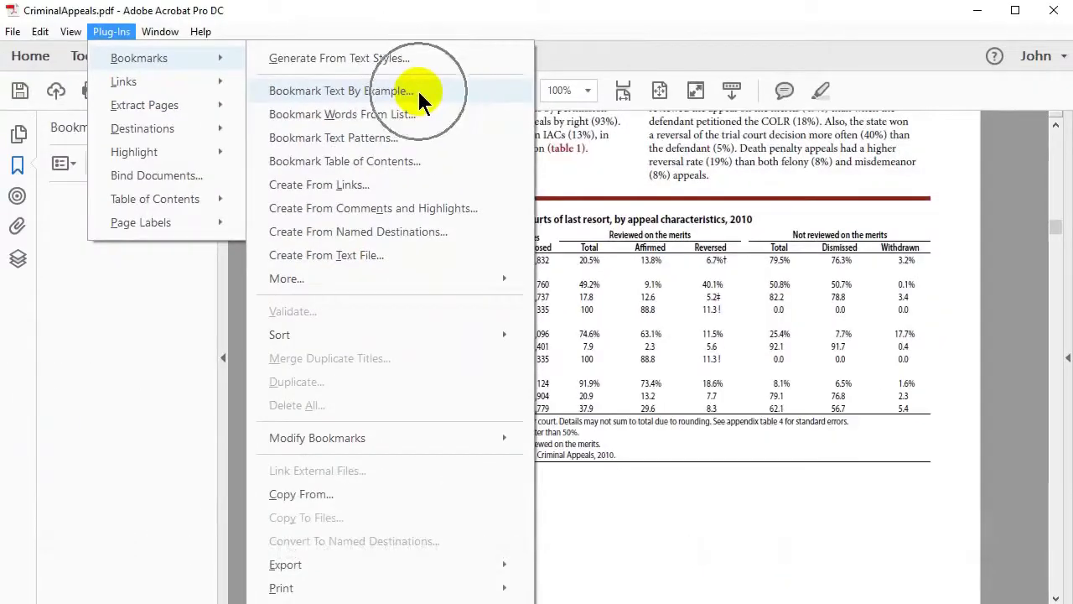
{"action": "left_click", "coordinate": [538, 186]}
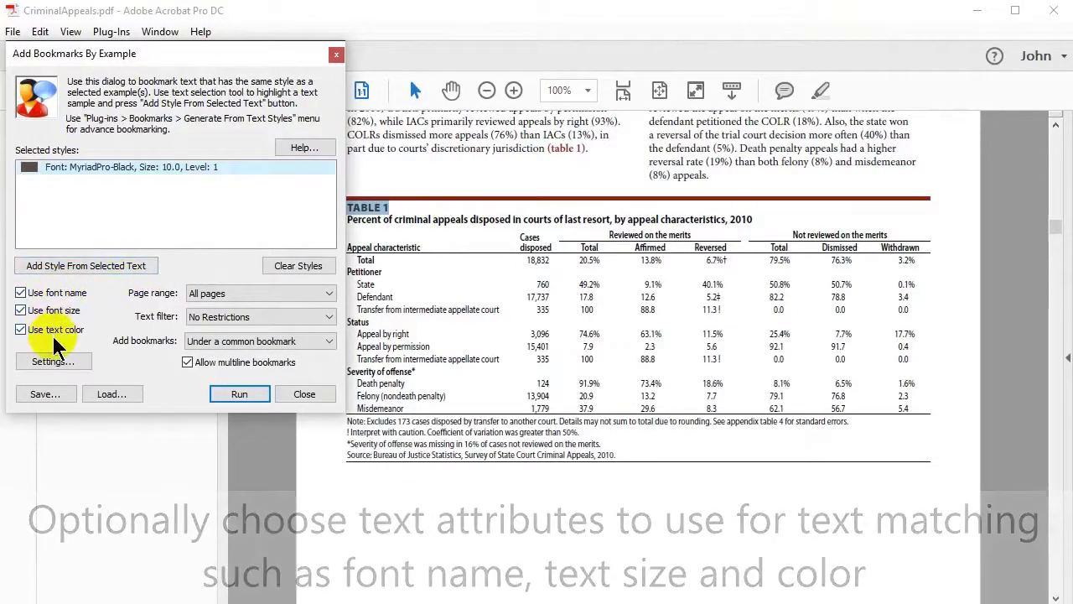
{"action": "left_click", "coordinate": [243, 399]}
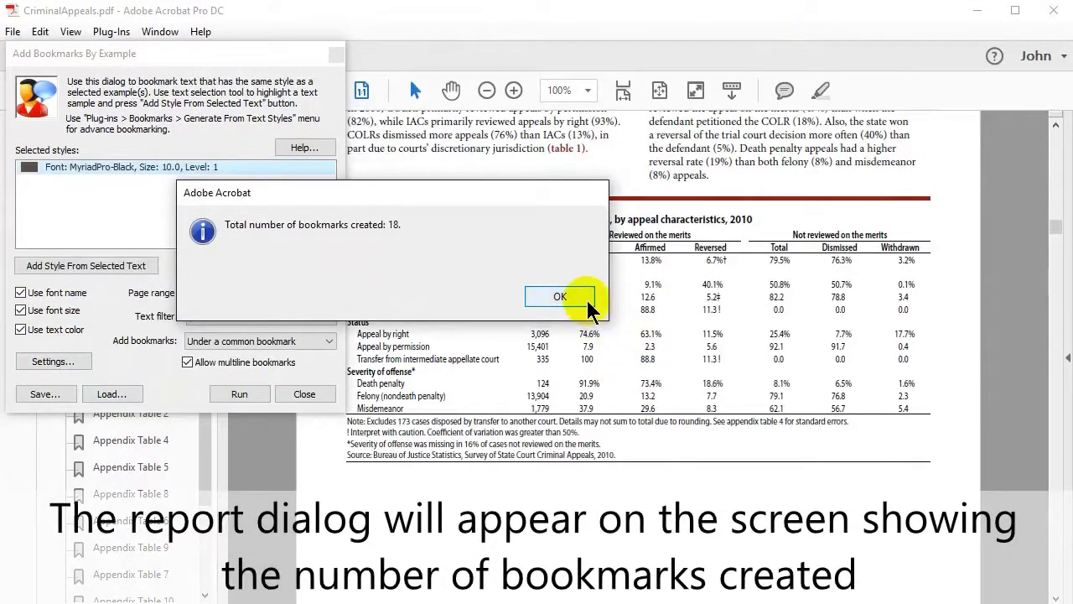
Step: Close the 18-bookmark report and dialog, then check the Table 2, 3, 4 and Appendix Table 1 bookmarks
{"action": "left_click", "coordinate": [586, 300]}
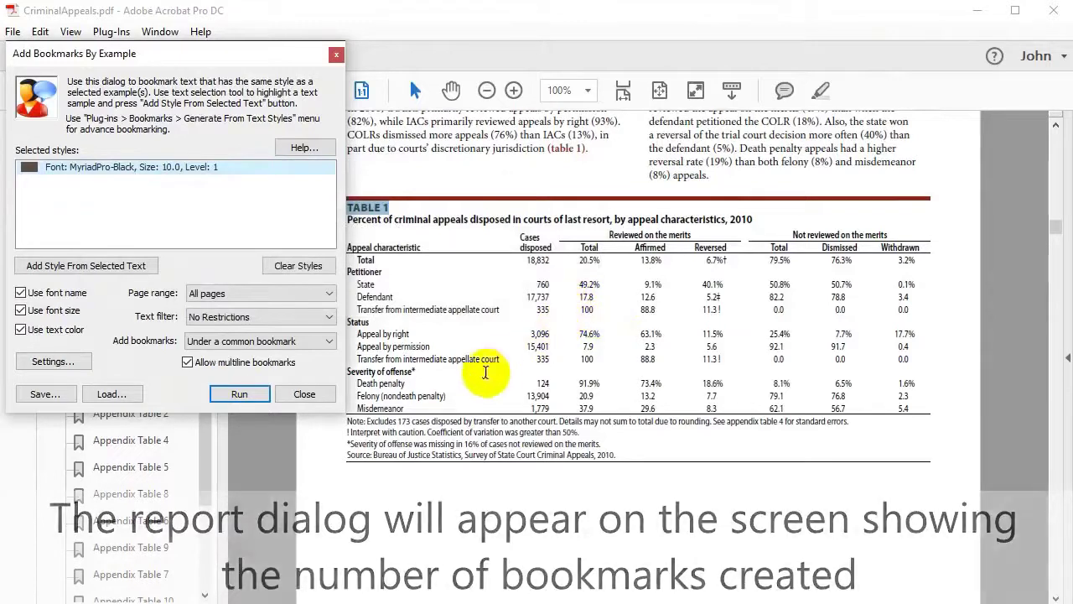
{"action": "left_click", "coordinate": [305, 394]}
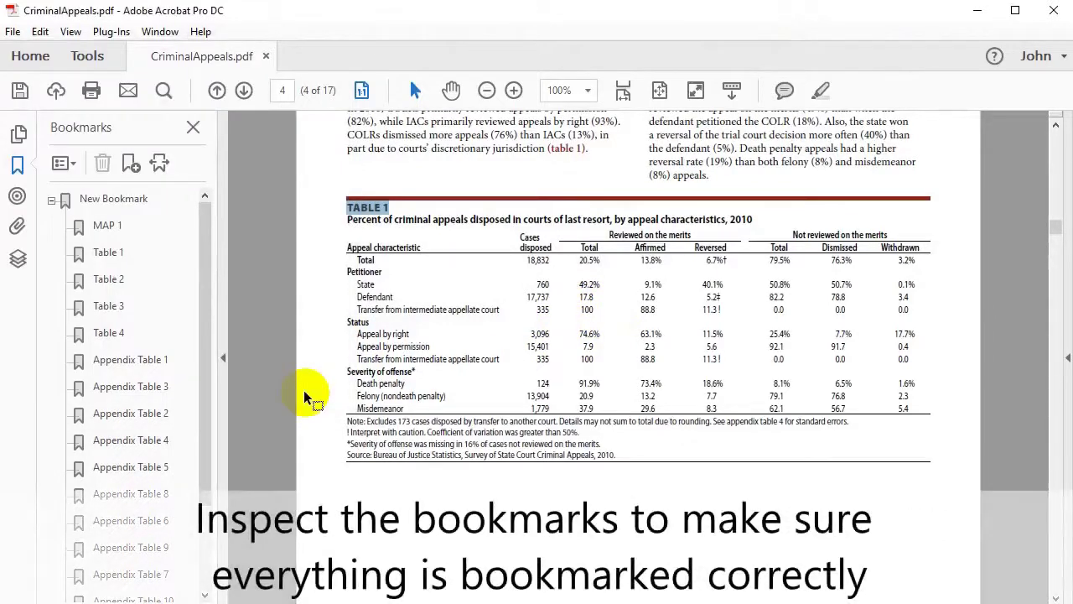
{"action": "left_click_drag", "start_coordinate": [205, 275], "coordinate": [216, 232]}
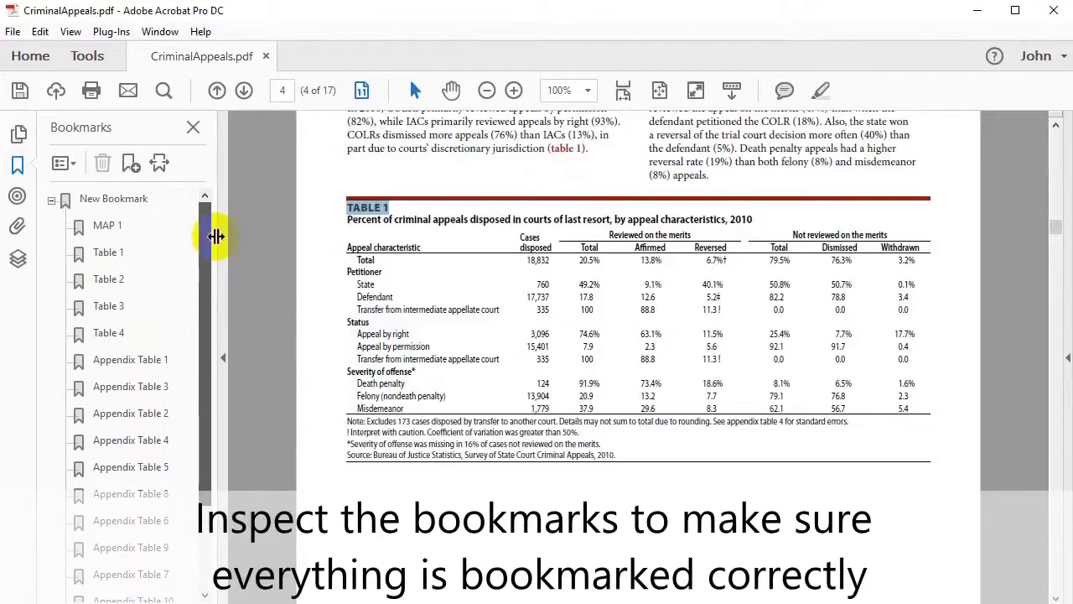
{"action": "left_click", "coordinate": [100, 285]}
{"action": "left_click", "coordinate": [104, 306]}
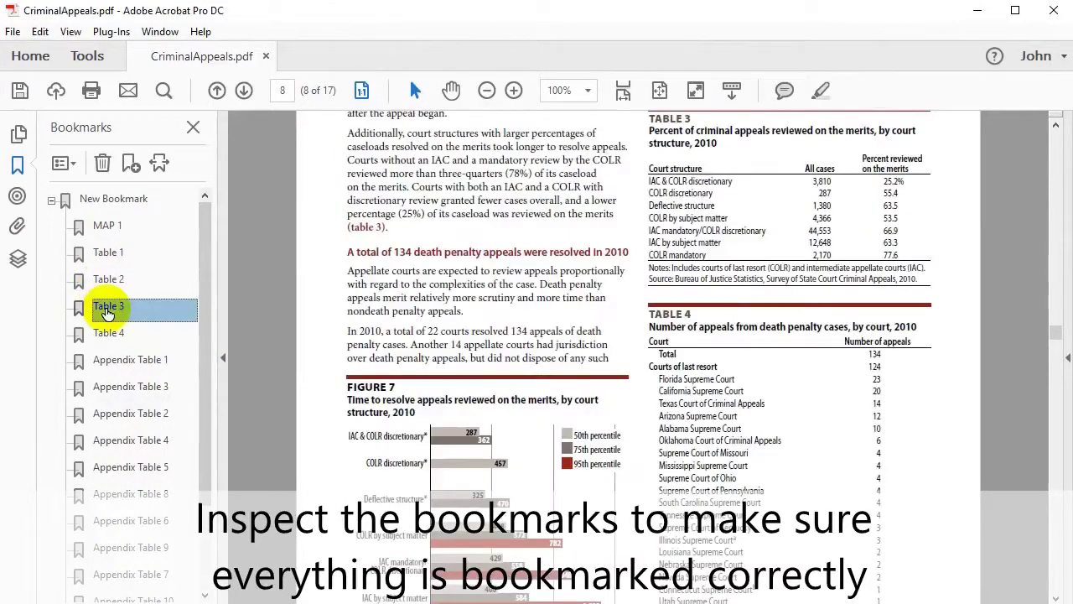
{"action": "left_click", "coordinate": [106, 336]}
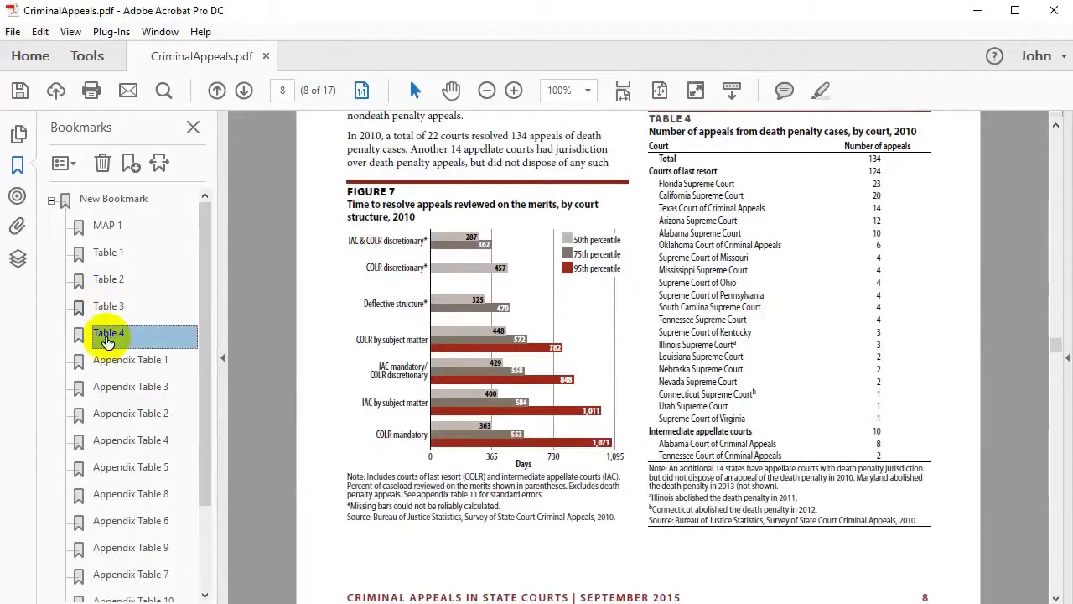
{"action": "left_click", "coordinate": [105, 367]}
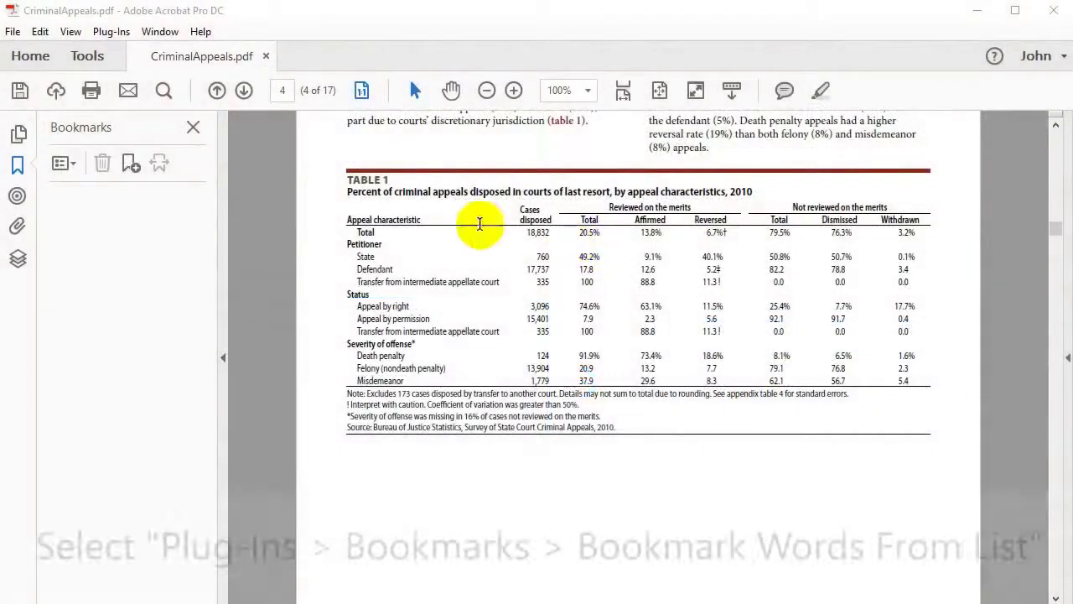
Step: Load the sample search-terms text file into Bookmark Words From List and run it with search keywords and options
{"action": "left_click", "coordinate": [117, 32]}
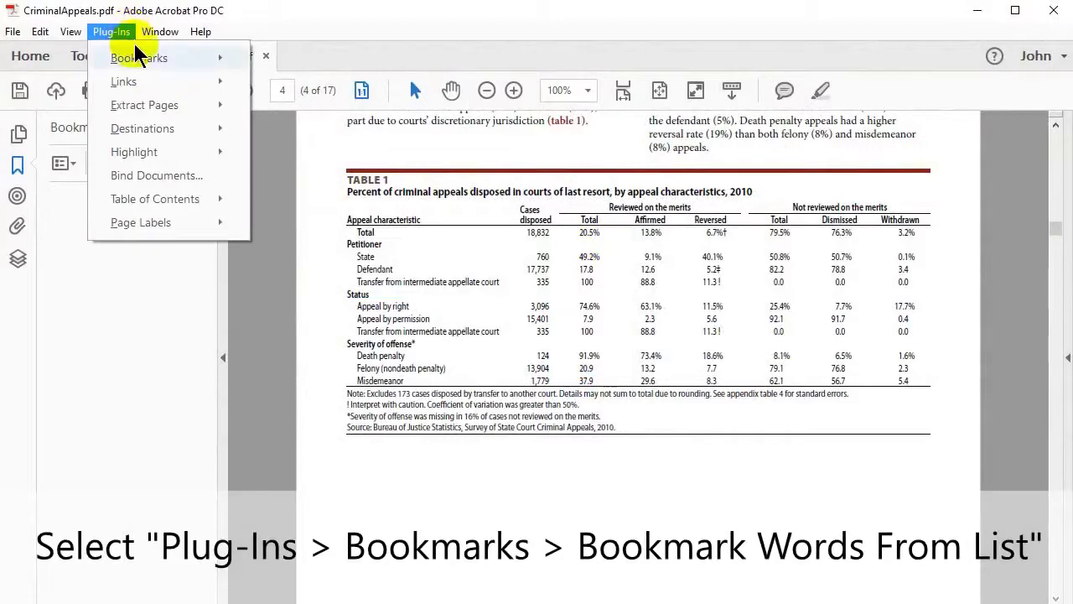
{"action": "mouse_move", "coordinate": [147, 65]}
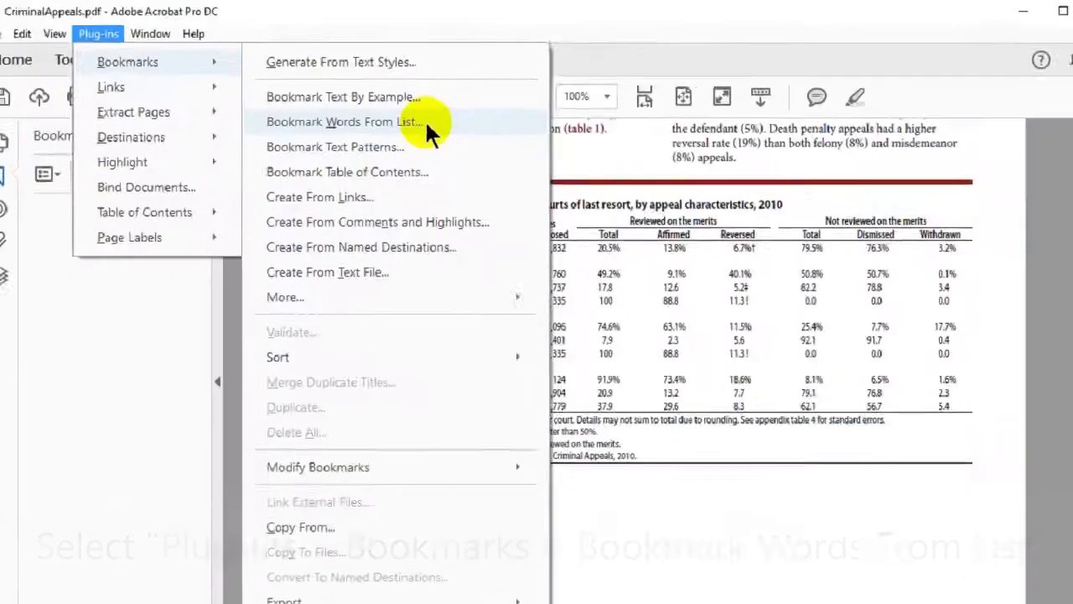
{"action": "left_click", "coordinate": [533, 228]}
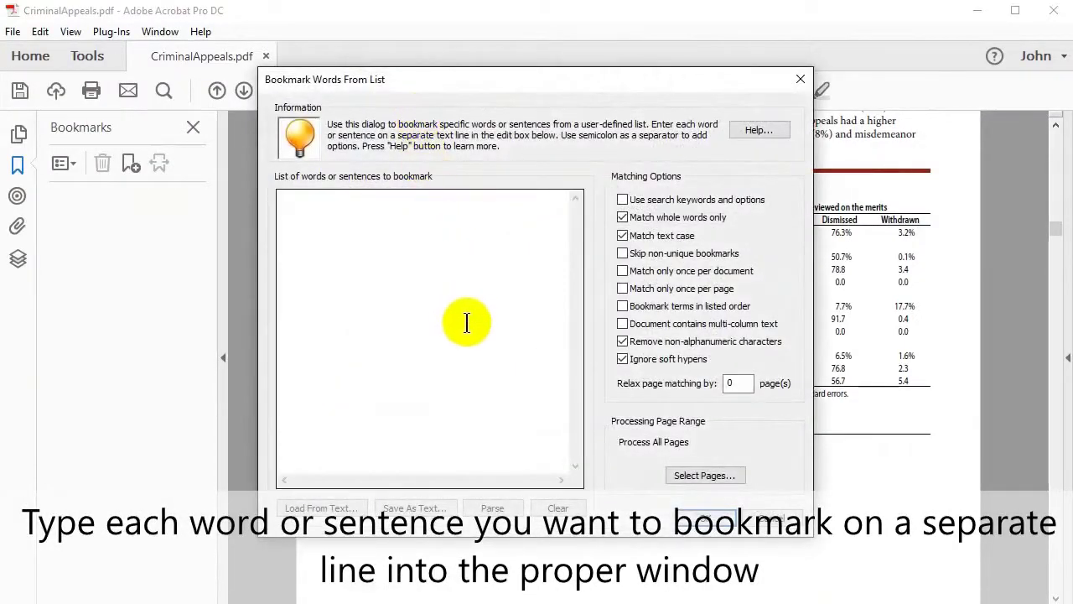
{"action": "left_click", "coordinate": [354, 509]}
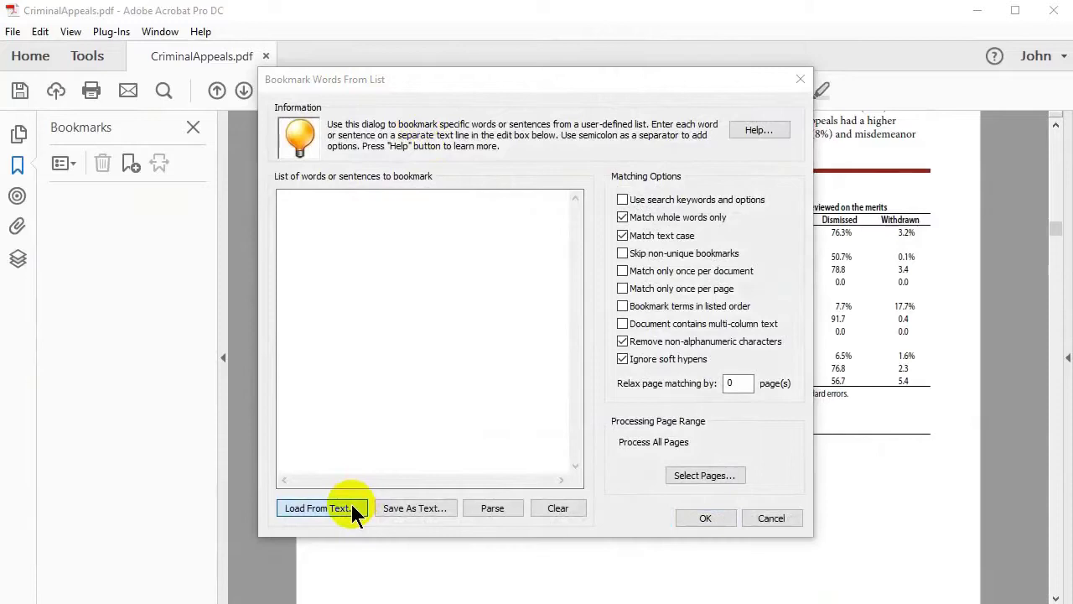
{"action": "double_click", "coordinate": [489, 227]}
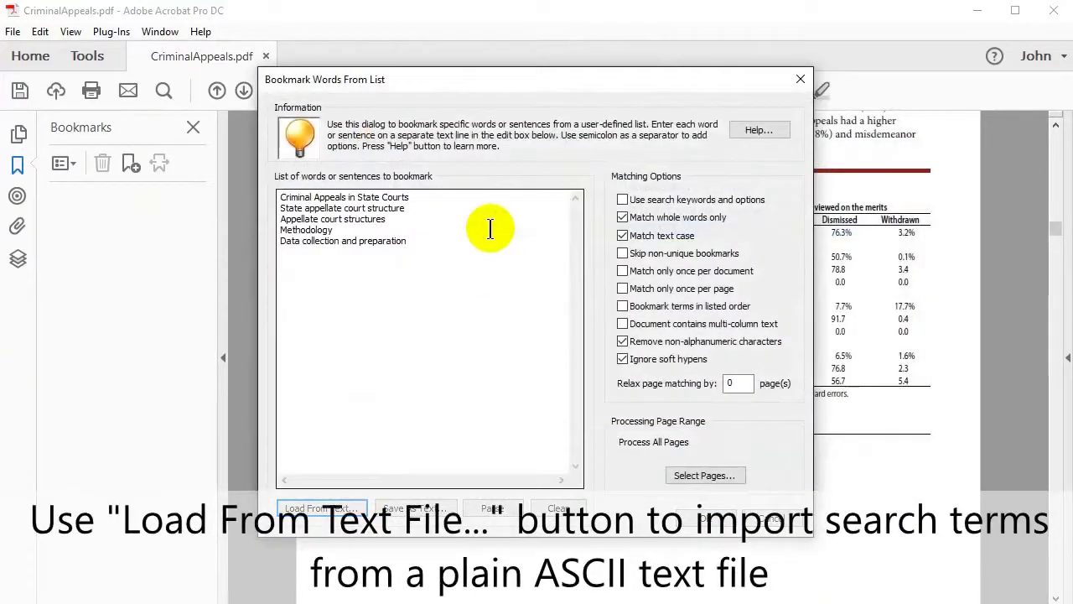
{"action": "left_click", "coordinate": [474, 242]}
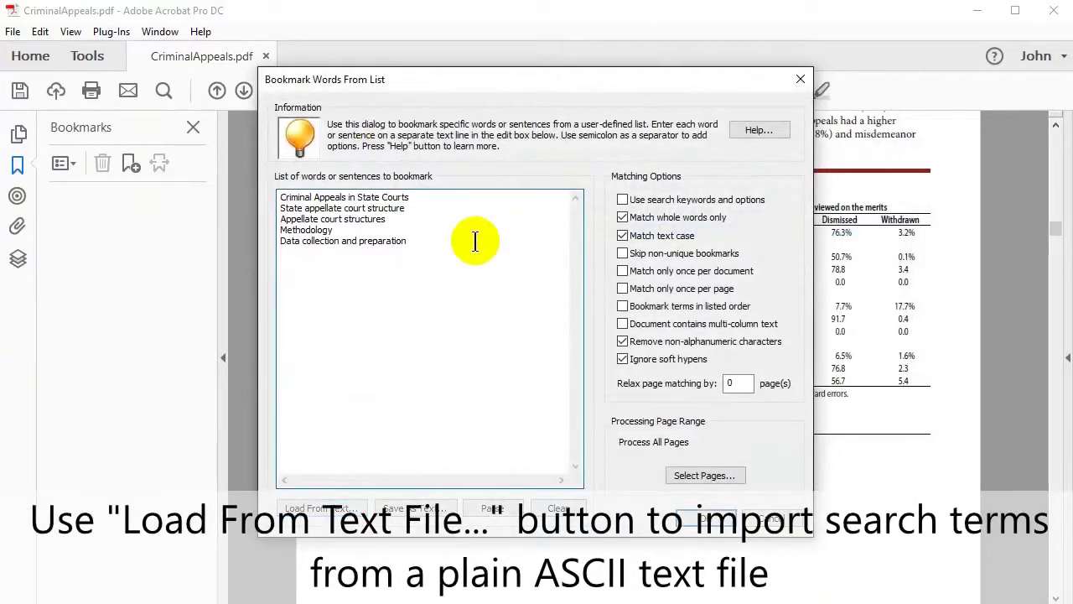
{"action": "left_click", "coordinate": [621, 199]}
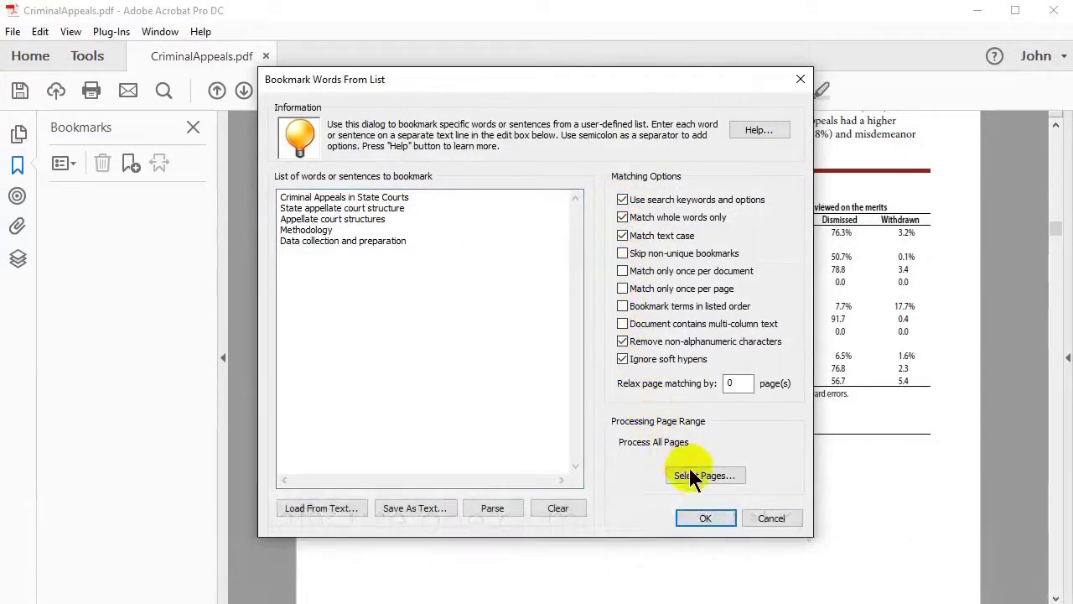
{"action": "left_click", "coordinate": [711, 518]}
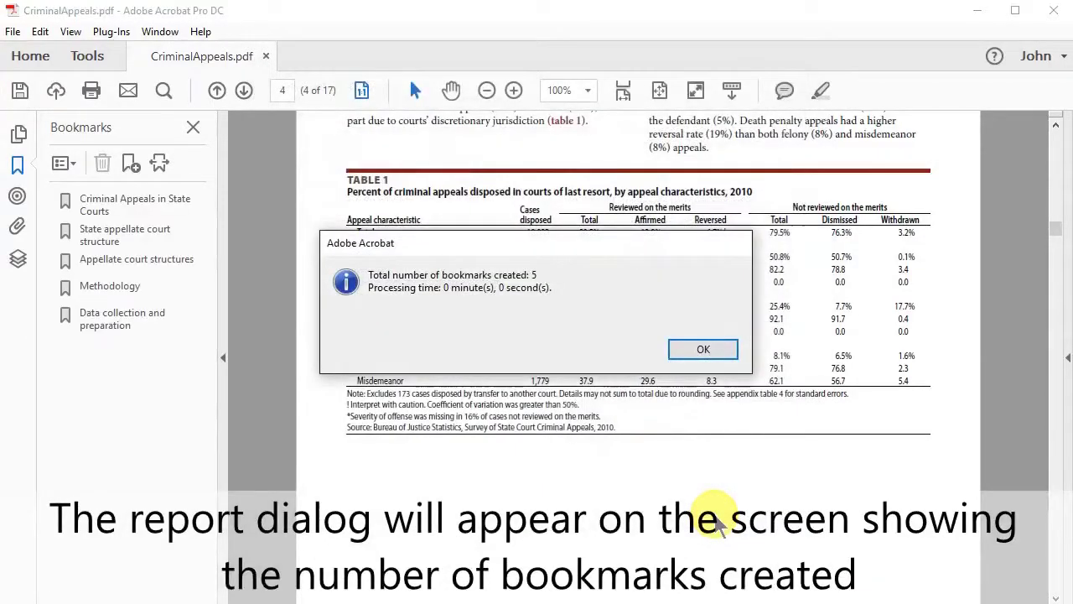
Step: Dismiss the report and check all five bookmarks, Criminal Appeals in State Courts through Data collection and preparation
{"action": "left_click", "coordinate": [712, 348]}
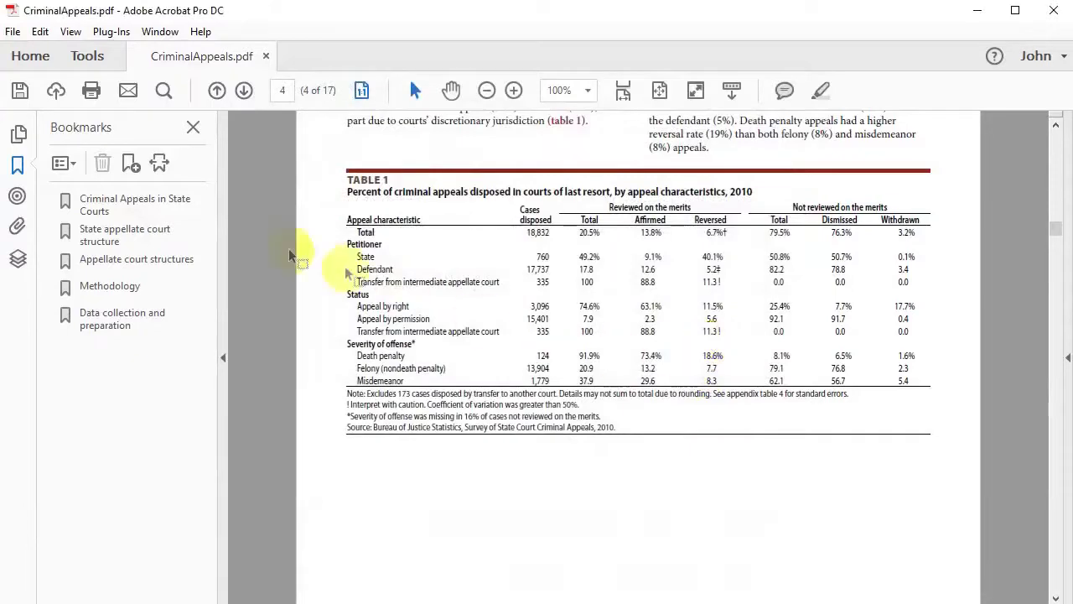
{"action": "left_click", "coordinate": [107, 206]}
{"action": "left_click", "coordinate": [130, 241]}
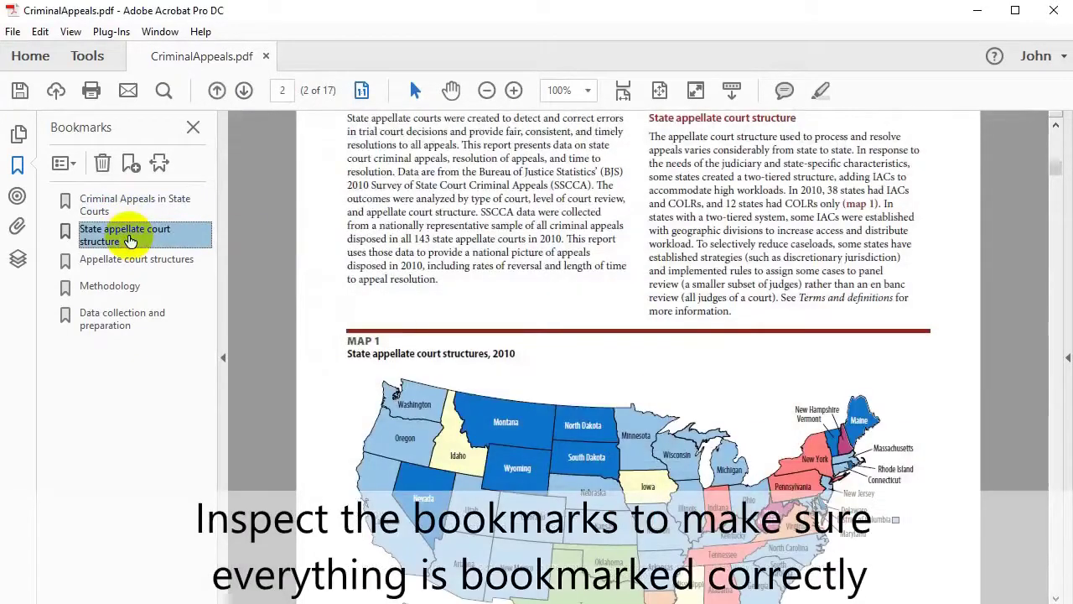
{"action": "left_click", "coordinate": [132, 262]}
{"action": "left_click", "coordinate": [126, 285]}
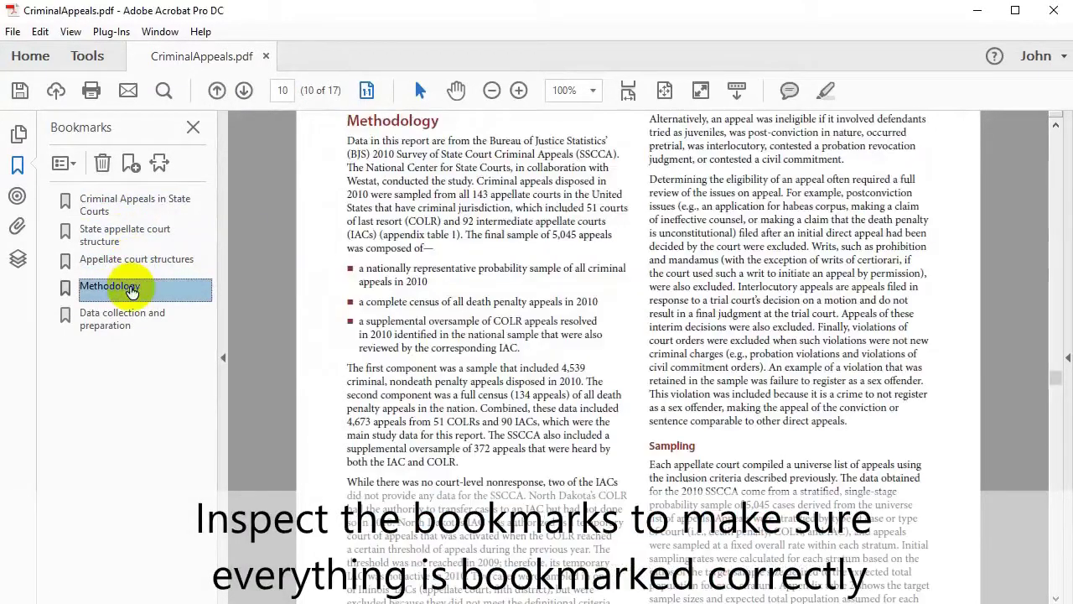
{"action": "left_click", "coordinate": [134, 318]}
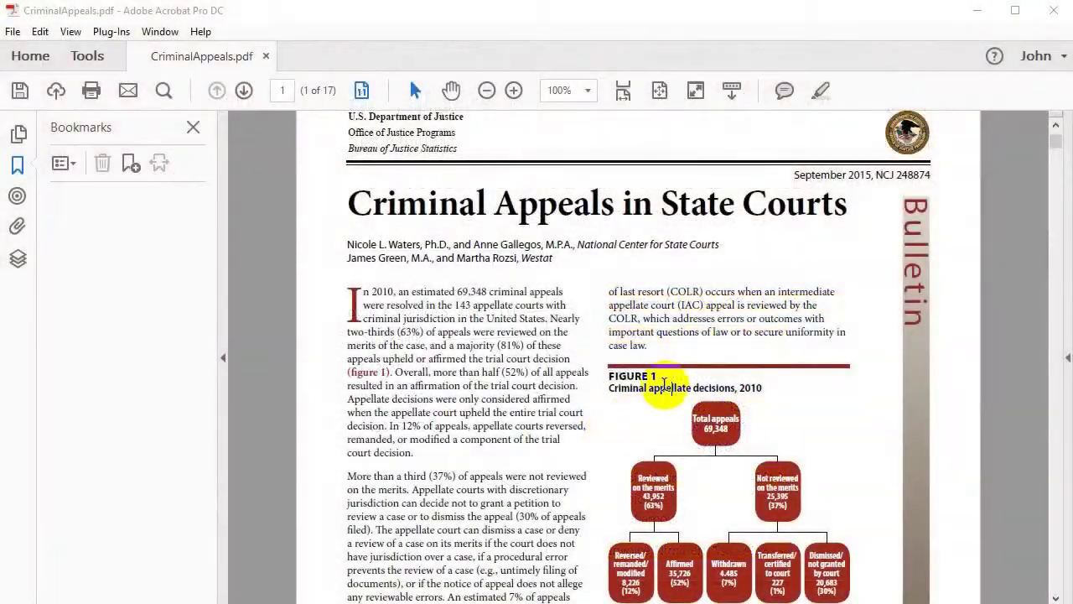
Step: Select part of the FIGURE 1 caption text in the report
{"action": "left_click_drag", "start_coordinate": [663, 384], "coordinate": [617, 376]}
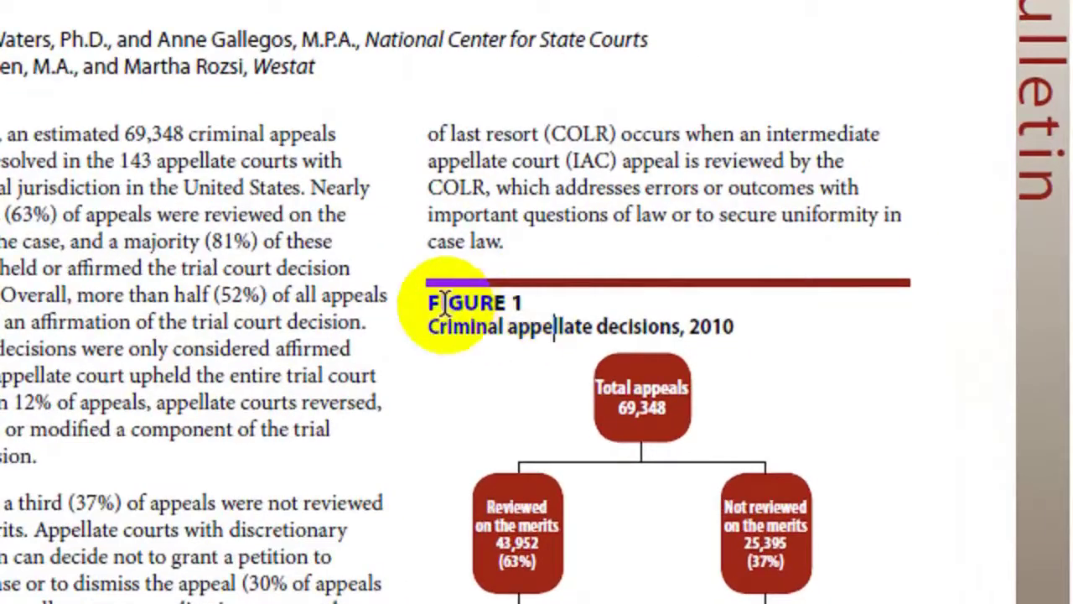
{"action": "left_click_drag", "start_coordinate": [444, 302], "coordinate": [503, 298]}
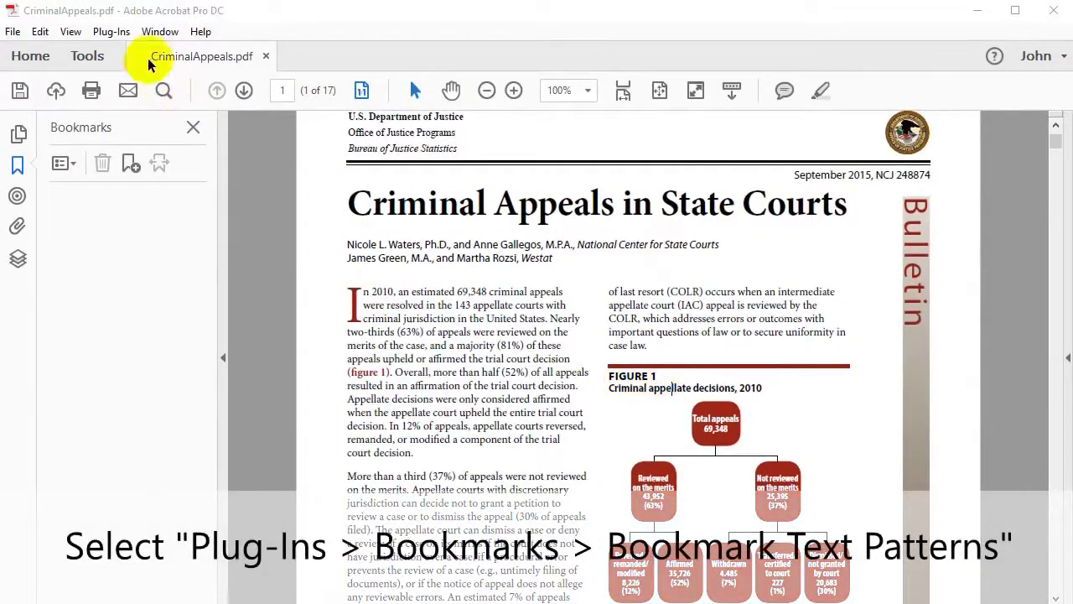
Step: Start a new bookmark level in the Bookmark Text Patterns tool
{"action": "left_click", "coordinate": [126, 33]}
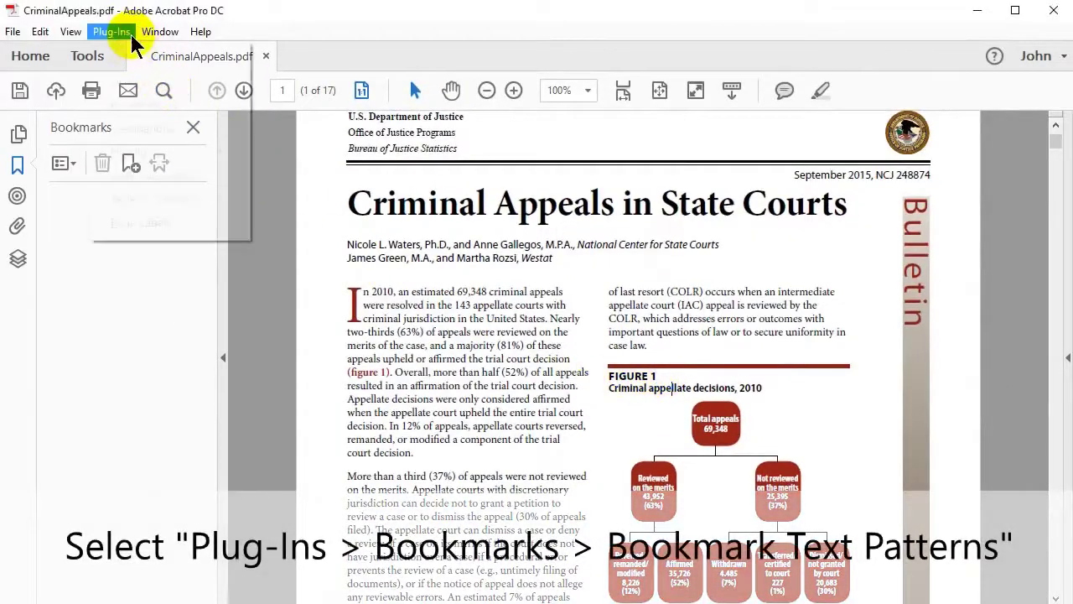
{"action": "mouse_move", "coordinate": [134, 60]}
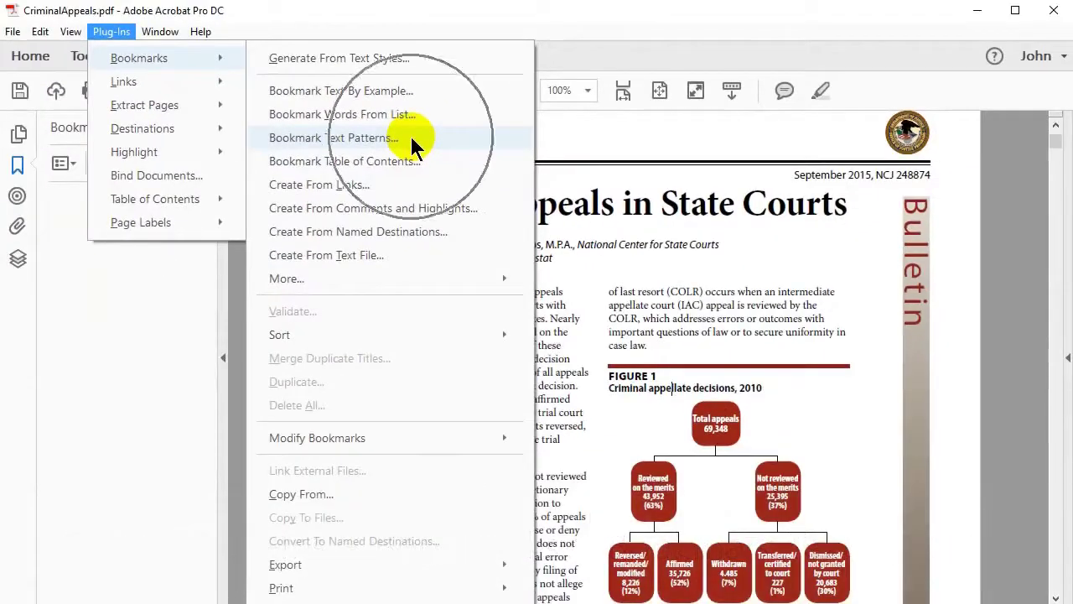
{"action": "left_click", "coordinate": [541, 288]}
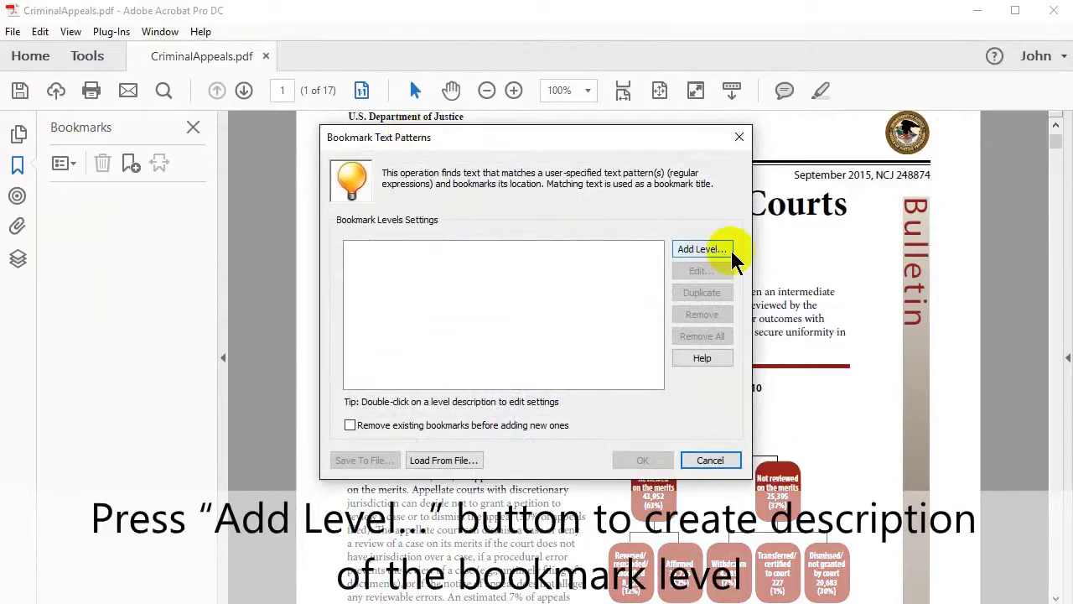
{"action": "left_click", "coordinate": [701, 249]}
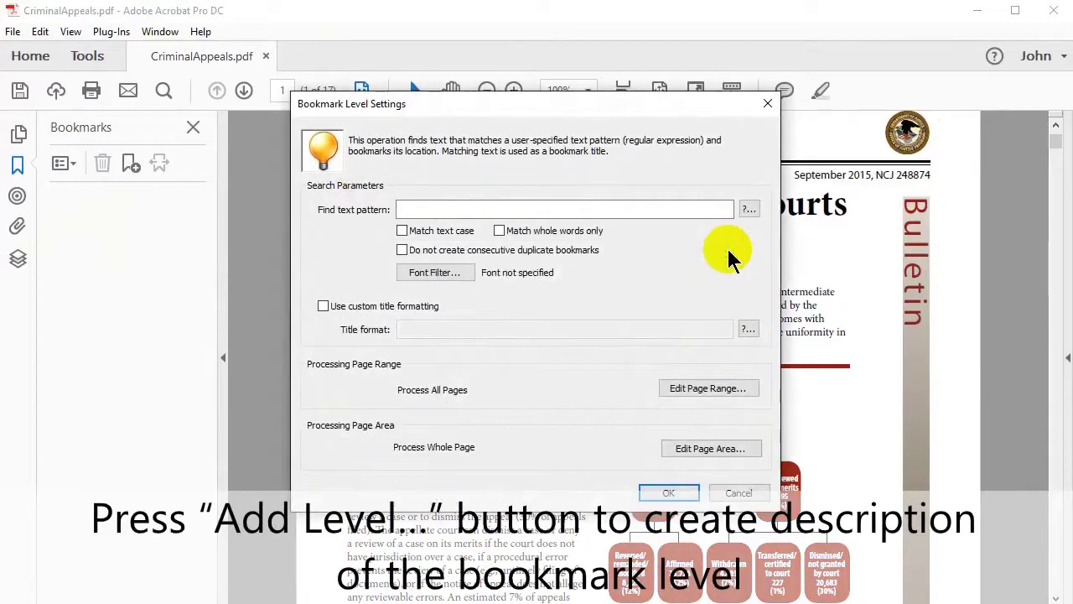
Step: Set Level 1 pattern 'Figure \d+' with match case, whole words and no consecutive duplicates, then run it
{"action": "left_click", "coordinate": [457, 210]}
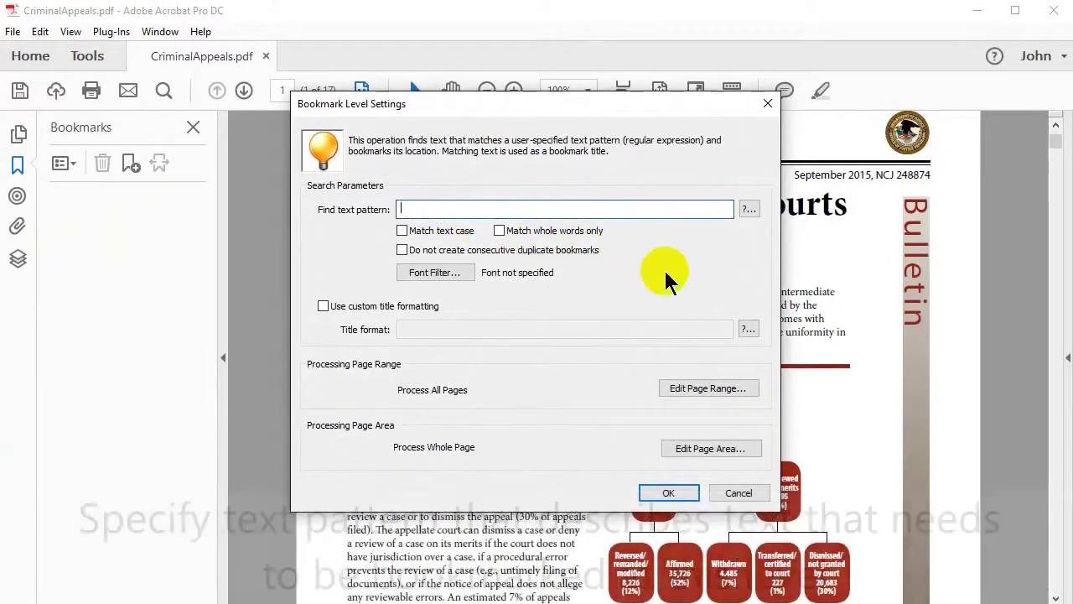
{"action": "type", "text": "Figure \\d+"}
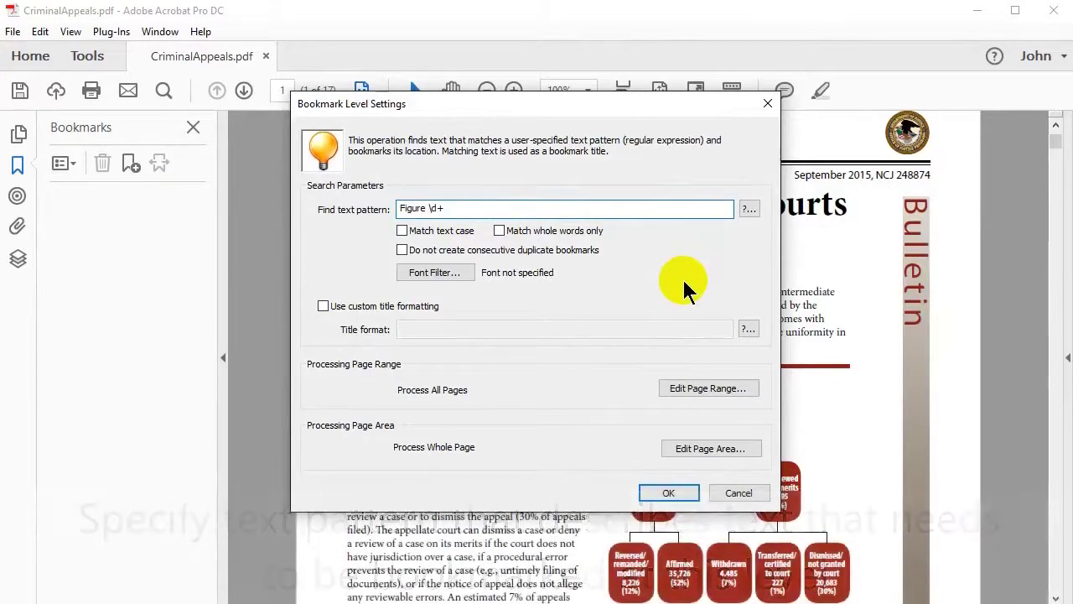
{"action": "left_click", "coordinate": [402, 230]}
{"action": "left_click", "coordinate": [499, 231]}
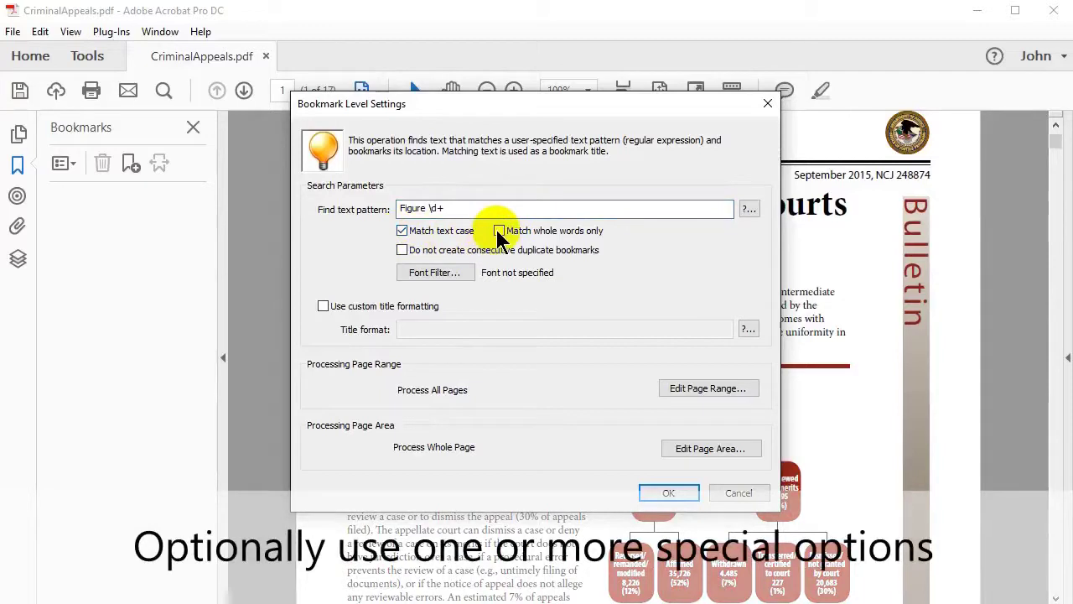
{"action": "left_click", "coordinate": [403, 250]}
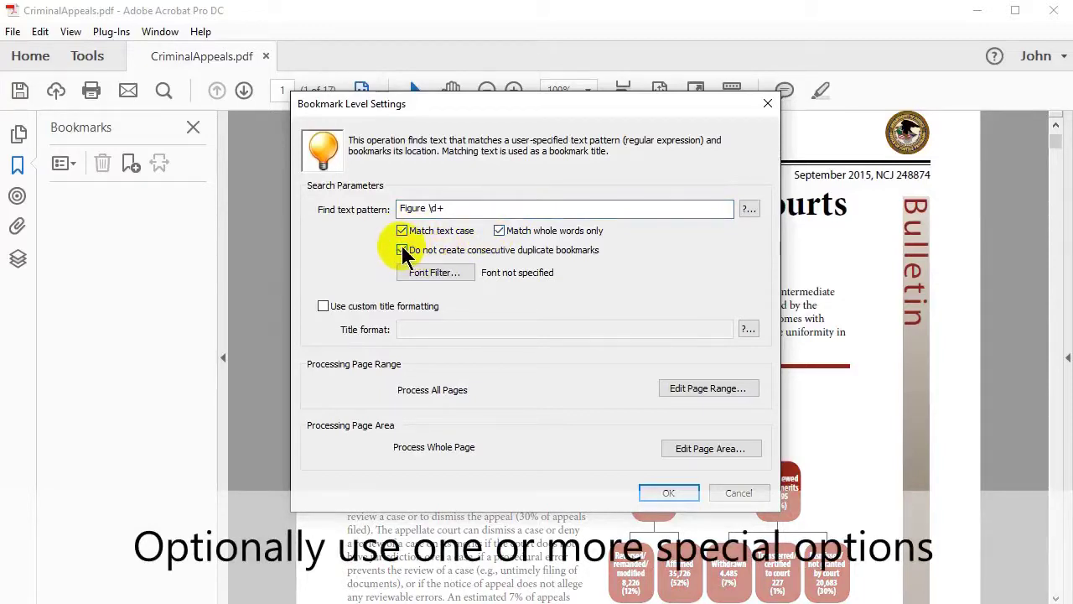
{"action": "left_click", "coordinate": [669, 493]}
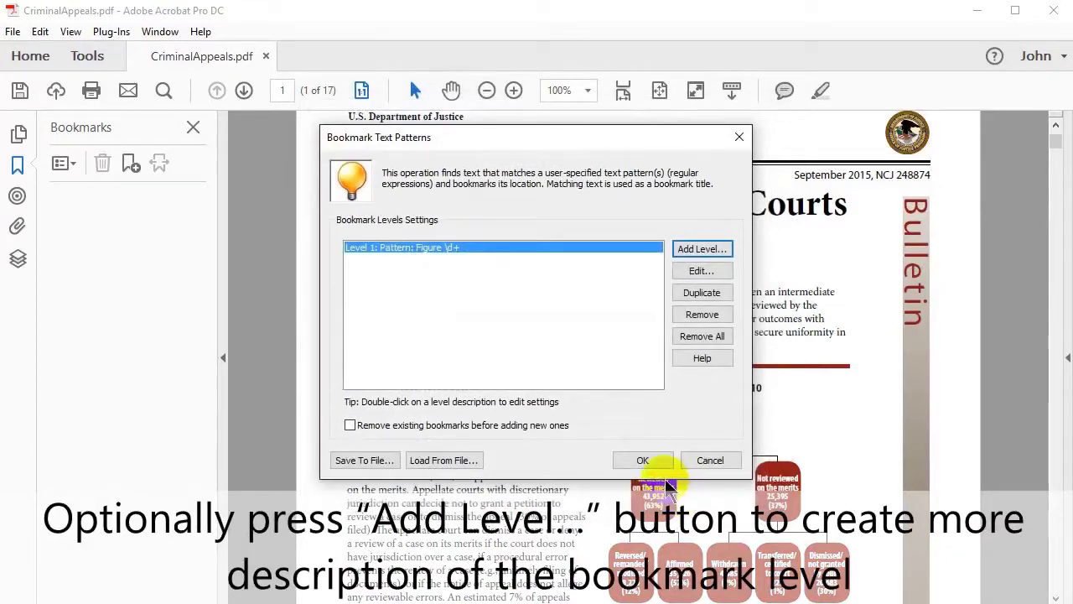
{"action": "left_click", "coordinate": [642, 460]}
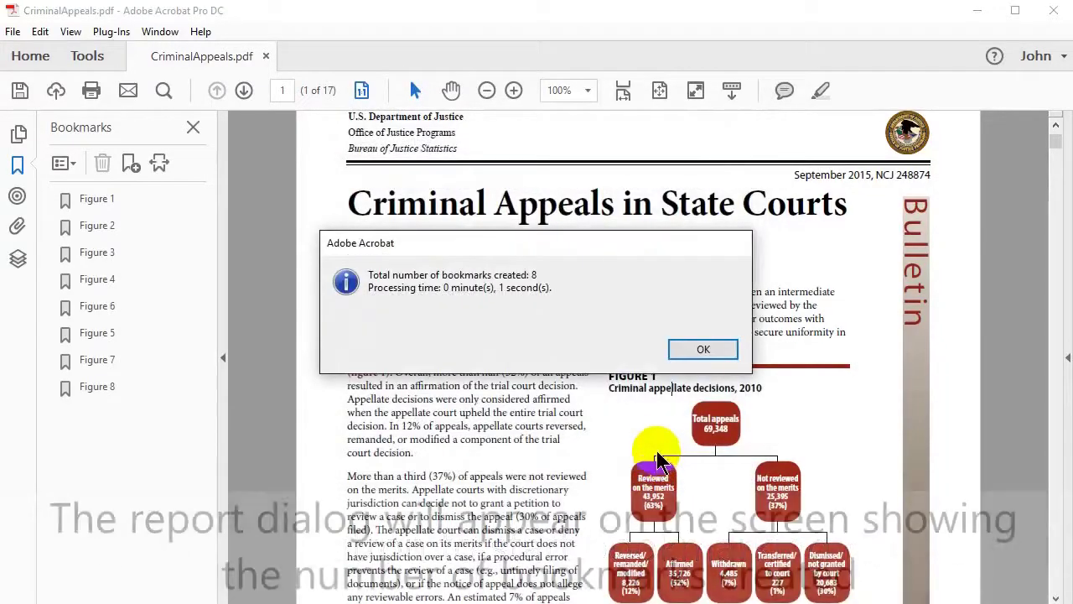
Step: Dismiss the eight-bookmark report and check the Figure 2, 3, 4, 6 and 5 bookmarks
{"action": "left_click", "coordinate": [693, 349]}
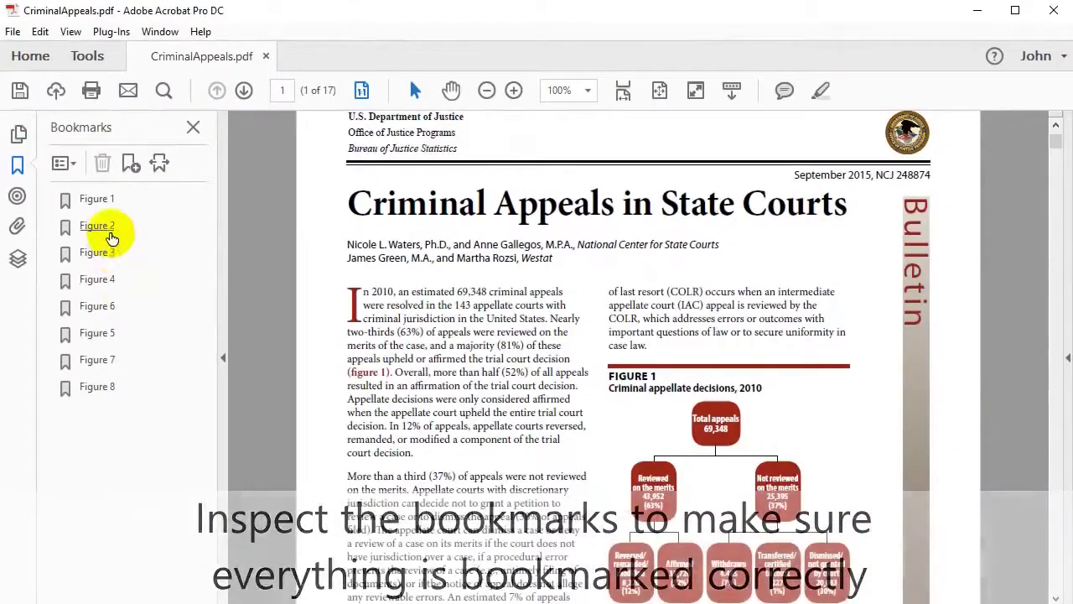
{"action": "left_click", "coordinate": [116, 221]}
{"action": "left_click", "coordinate": [121, 249]}
{"action": "left_click", "coordinate": [102, 282]}
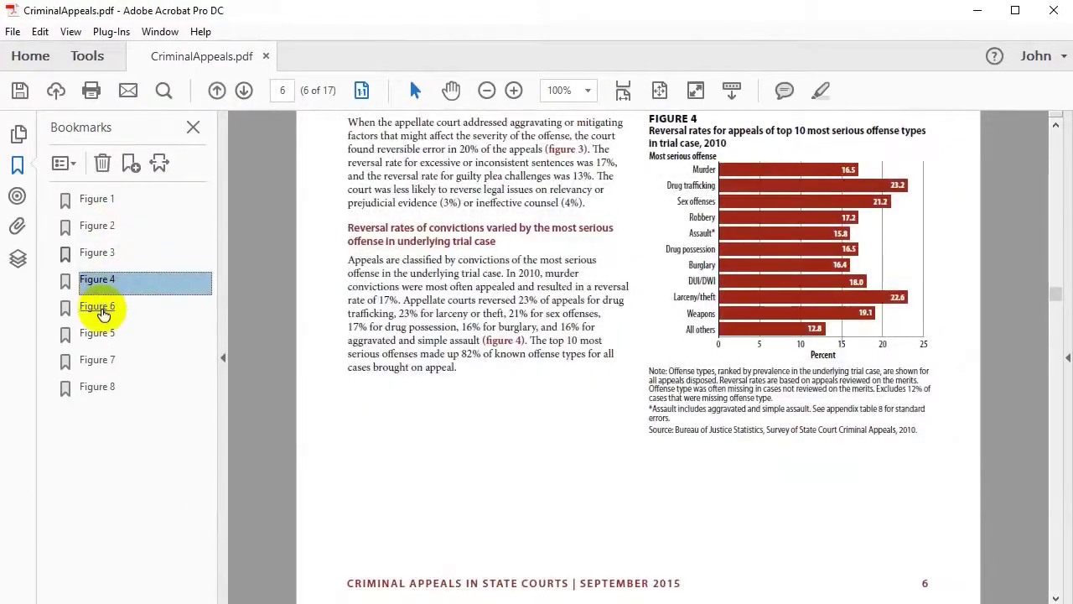
{"action": "left_click", "coordinate": [100, 307]}
{"action": "left_click", "coordinate": [101, 333]}
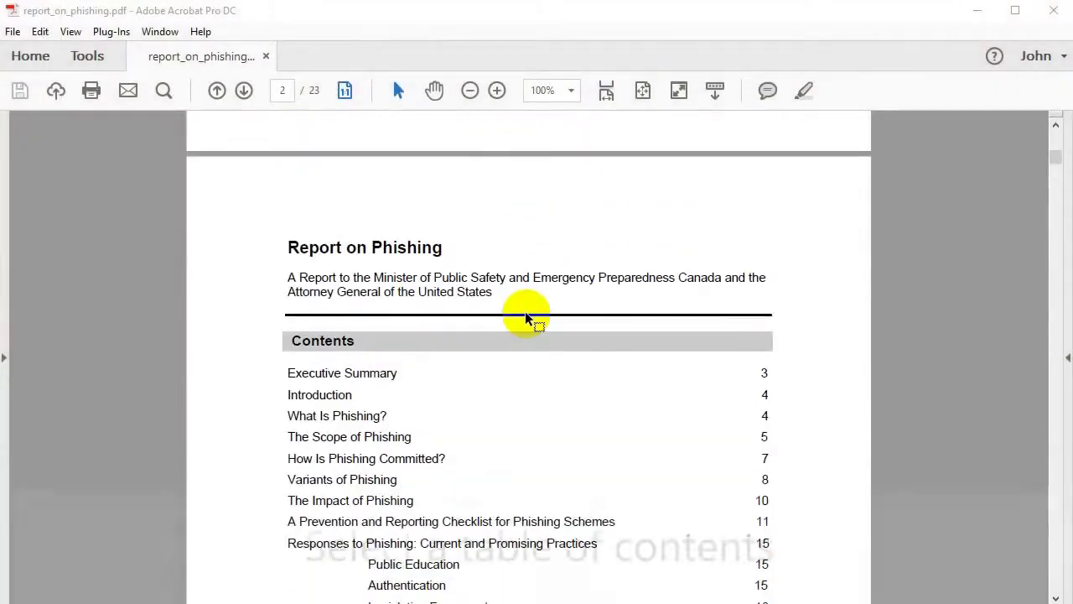
Step: Select the page 2 Contents entries, Executive Summary through Conclusion, and show the Plug-Ins bookmark commands
{"action": "scroll", "coordinate": [524, 319], "scroll_direction": "down", "scroll_amount": 3}
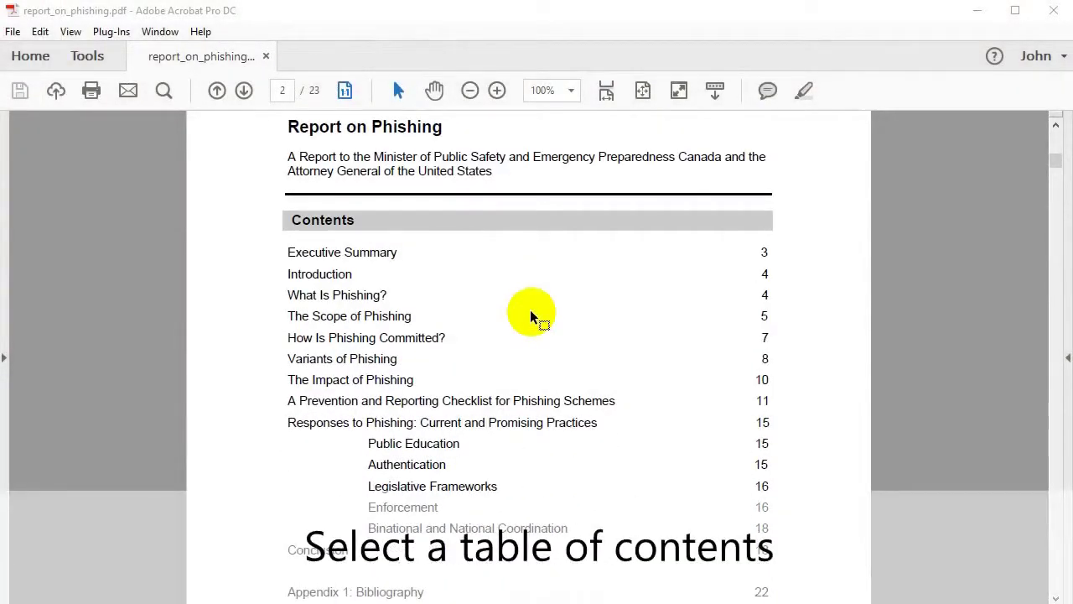
{"action": "scroll", "coordinate": [530, 317], "scroll_direction": "down", "scroll_amount": 1}
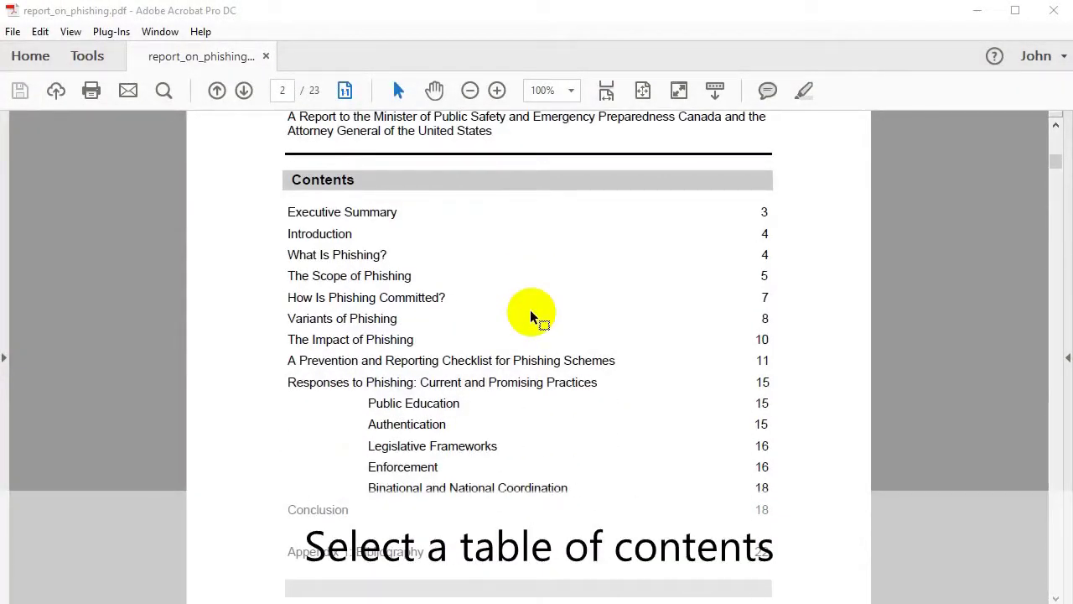
{"action": "left_click", "coordinate": [287, 215]}
{"action": "left_click_drag", "start_coordinate": [287, 214], "coordinate": [757, 549]}
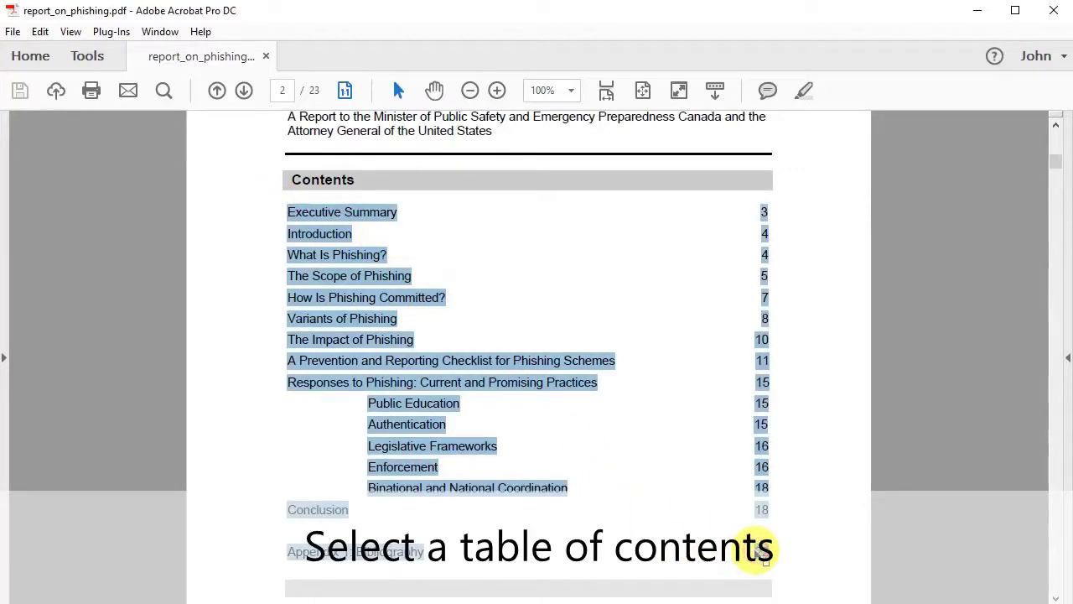
{"action": "left_click", "coordinate": [126, 32]}
{"action": "mouse_move", "coordinate": [157, 62]}
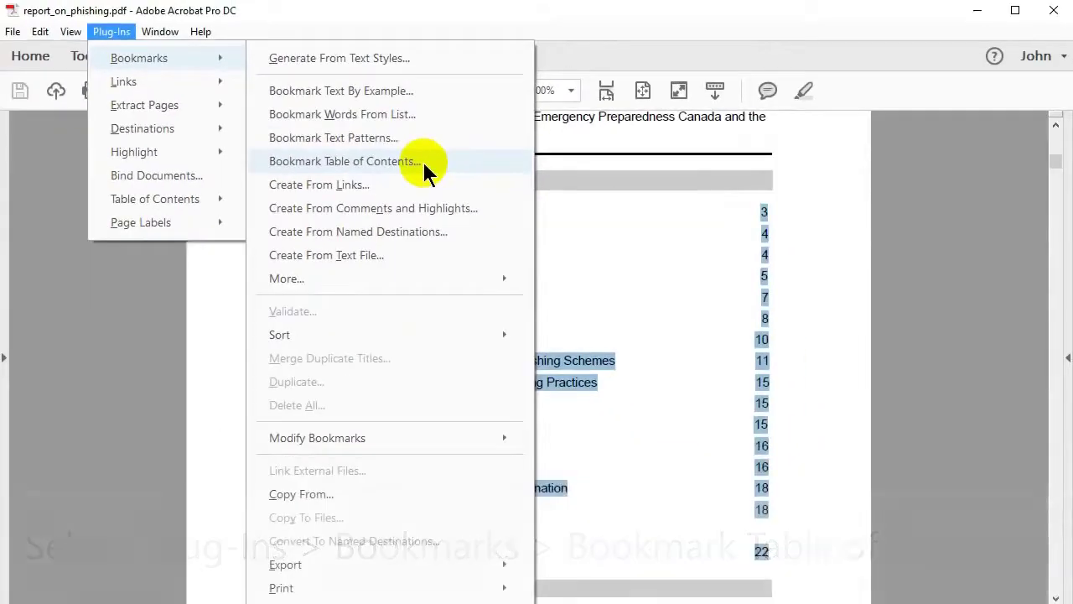
Step: Bookmark the selected table of contents entries, then test the Authentication and Enforcement bookmarks
{"action": "left_click", "coordinate": [541, 317]}
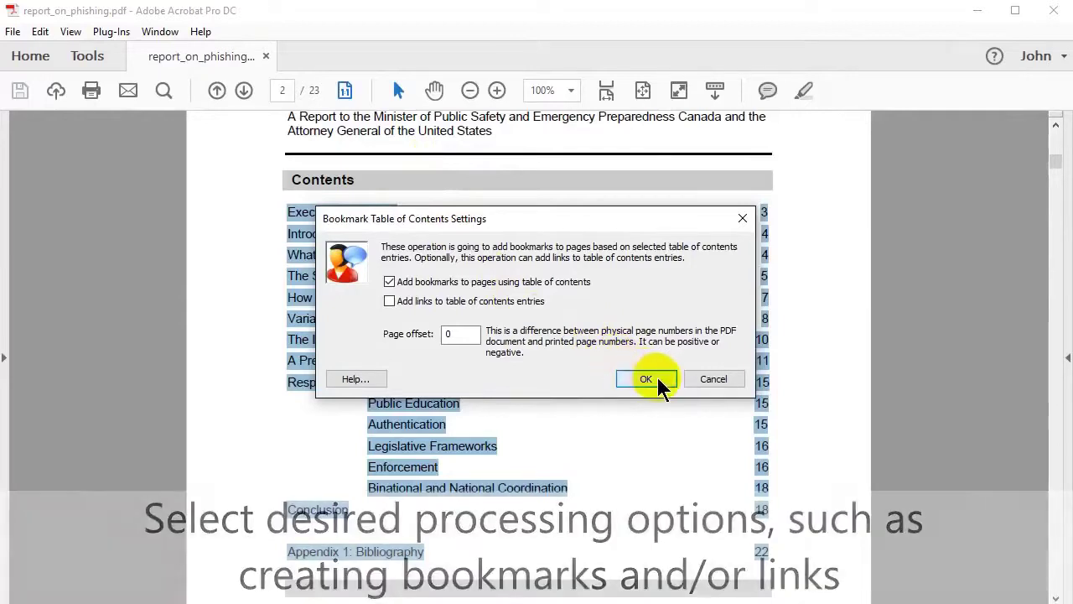
{"action": "left_click", "coordinate": [657, 378]}
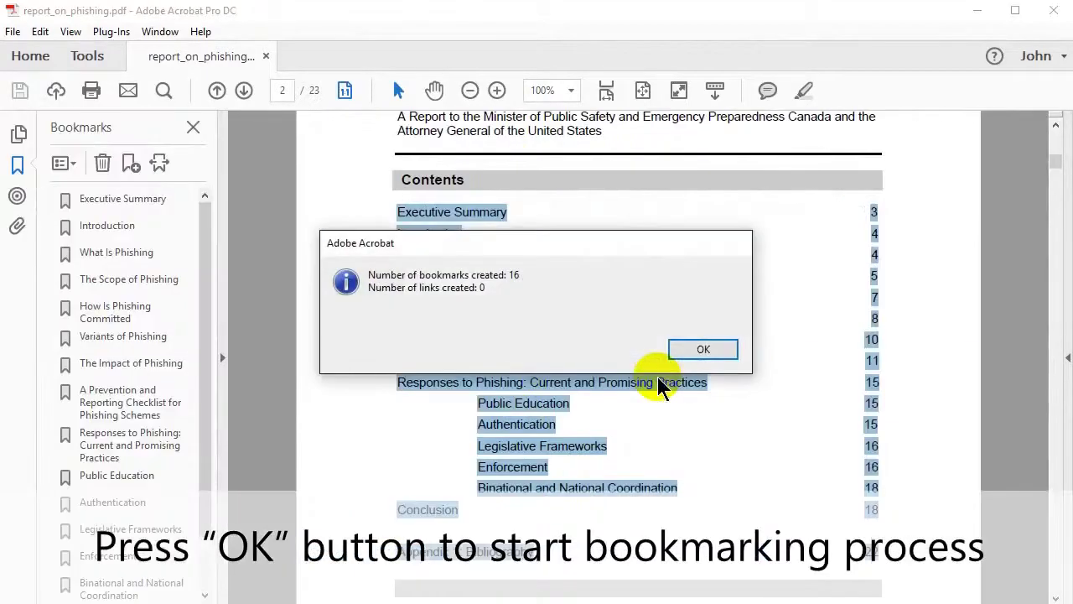
{"action": "left_click", "coordinate": [698, 351]}
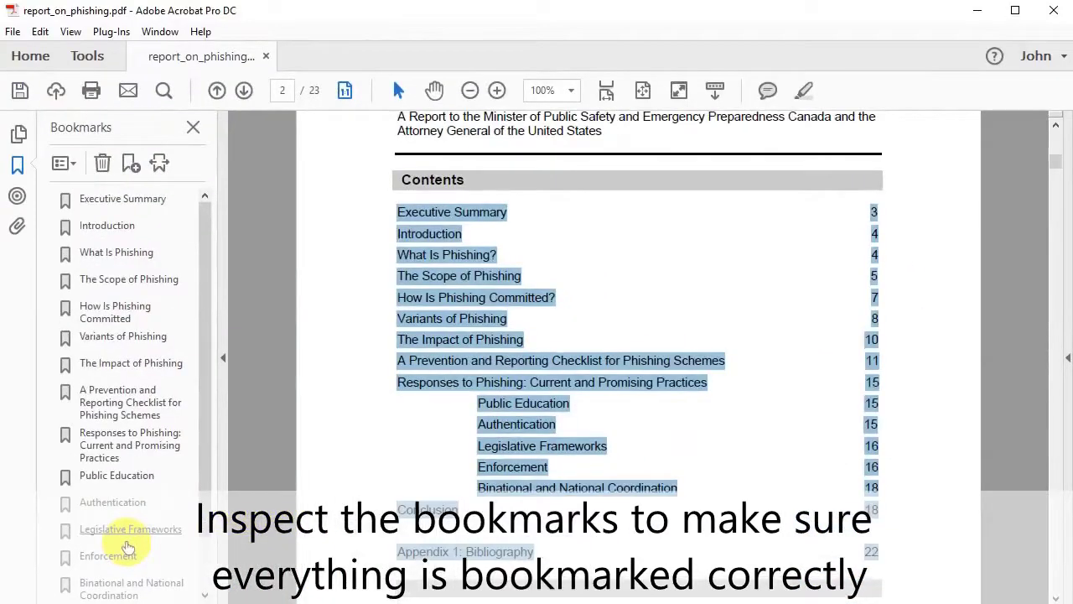
{"action": "left_click", "coordinate": [143, 491]}
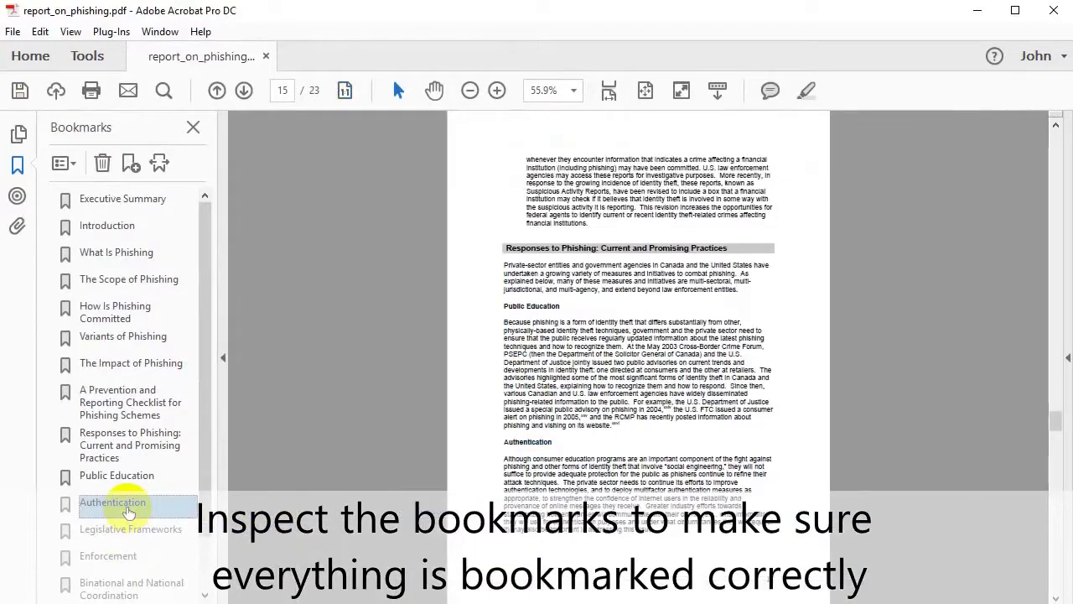
{"action": "left_click", "coordinate": [122, 556]}
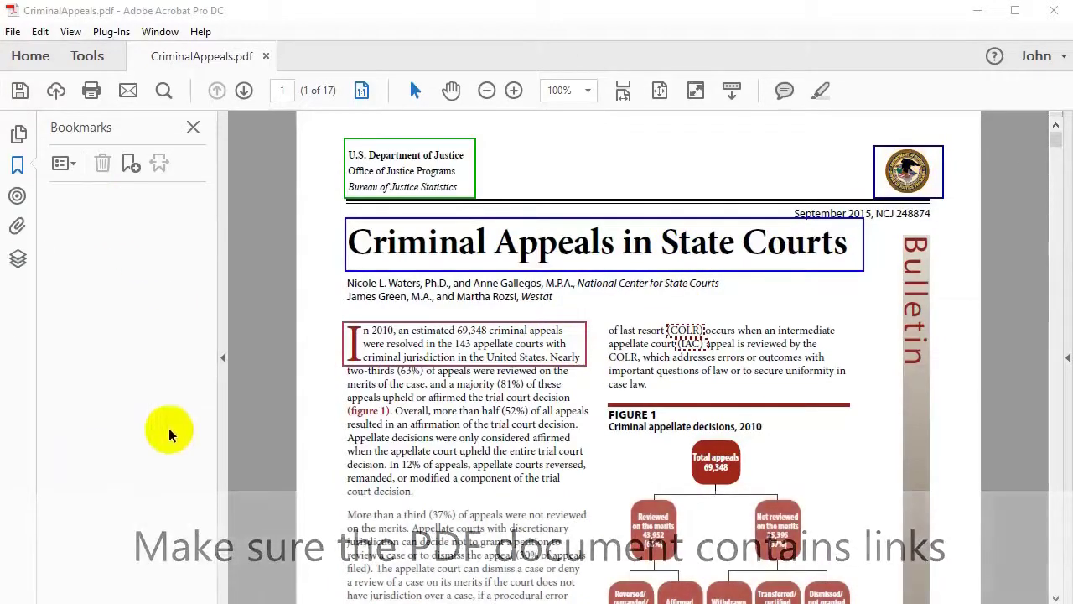
Step: Create 25 bookmarks from CriminalAppeals.pdf's links on all pages
{"action": "left_click", "coordinate": [109, 32]}
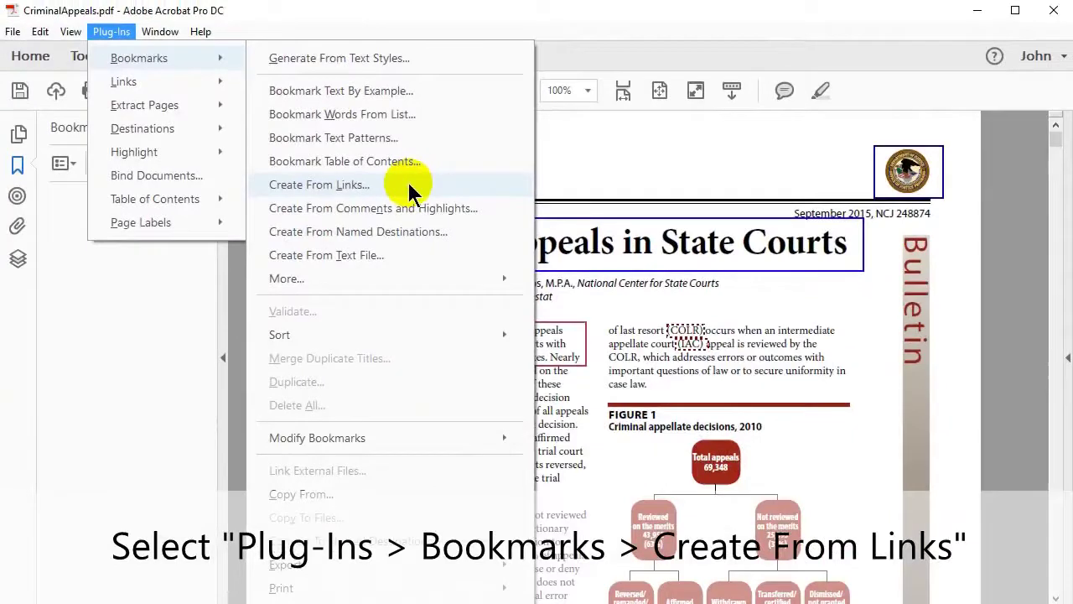
{"action": "left_click", "coordinate": [541, 317]}
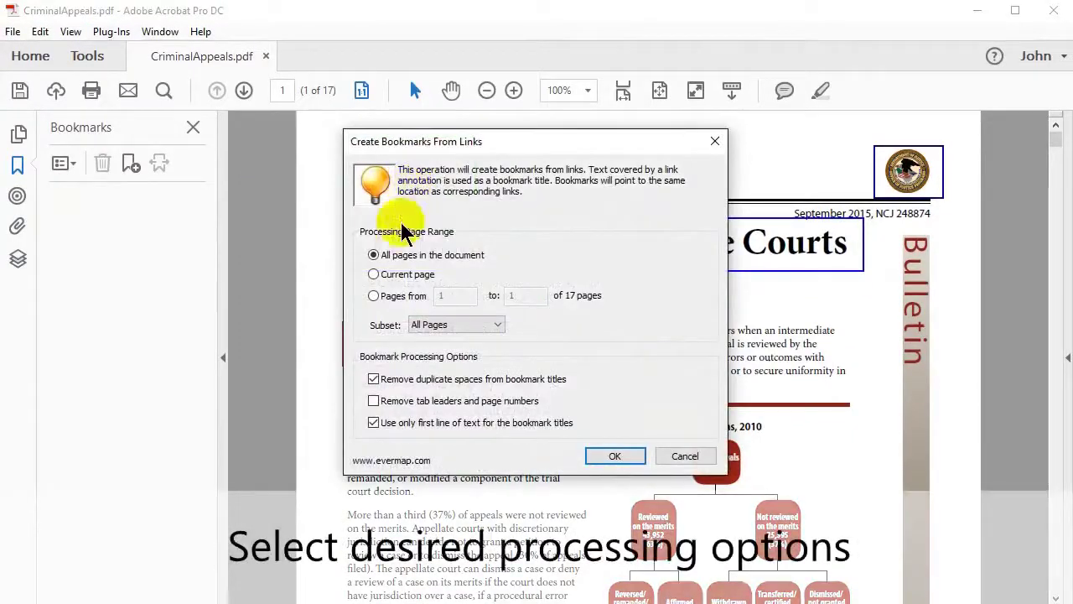
{"action": "left_click", "coordinate": [625, 458]}
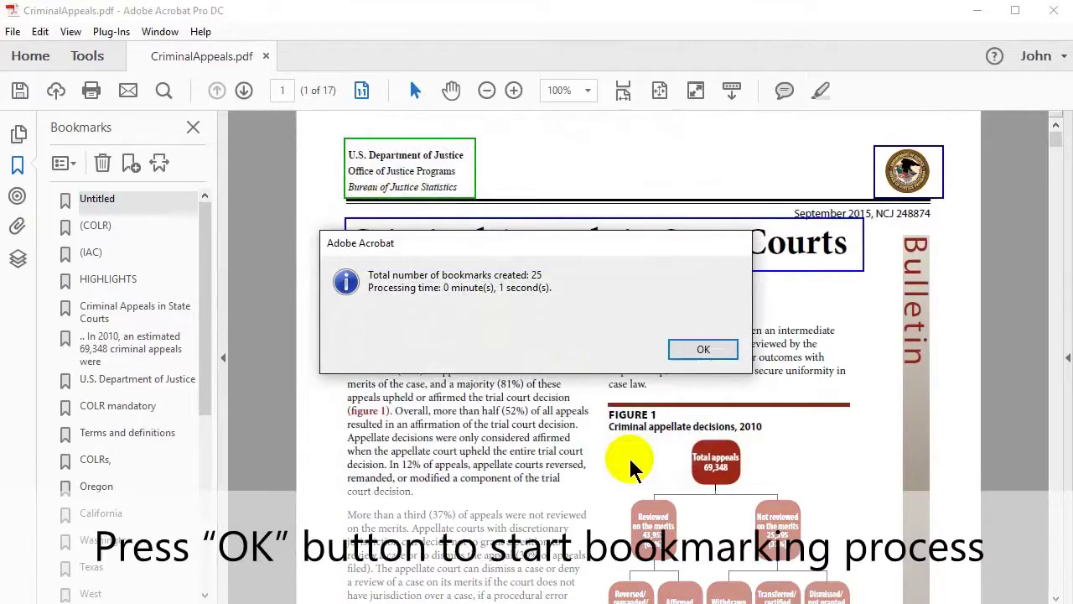
{"action": "left_click", "coordinate": [706, 350]}
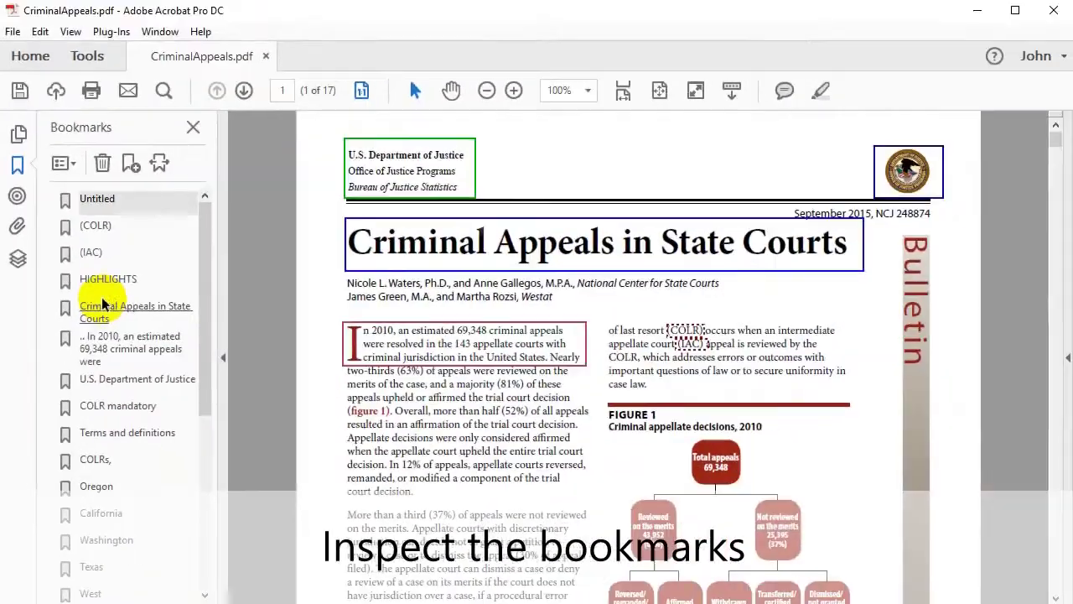
Step: Test the HIGHLIGHTS bookmark, which opens HIGHLIGHTS.pdf, then check the (IAC) bookmark
{"action": "left_click", "coordinate": [102, 286]}
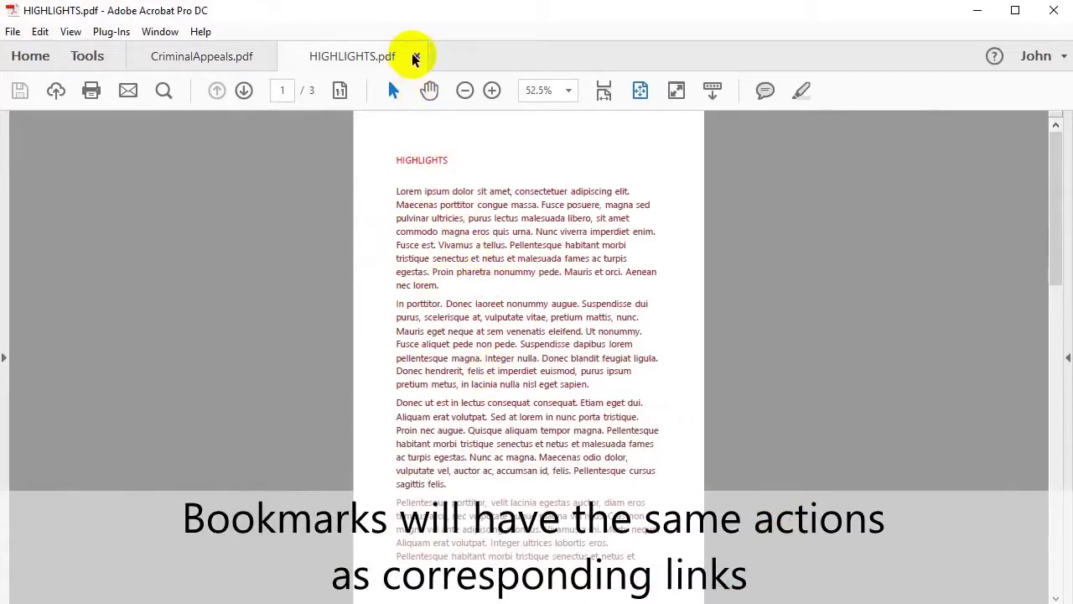
{"action": "left_click", "coordinate": [416, 56]}
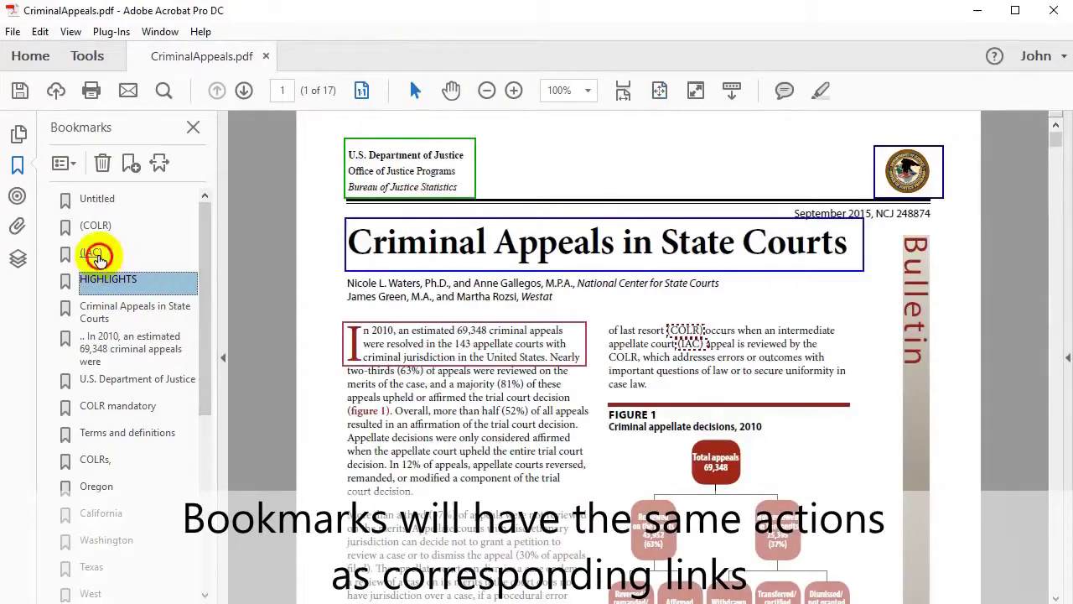
{"action": "left_click", "coordinate": [96, 254]}
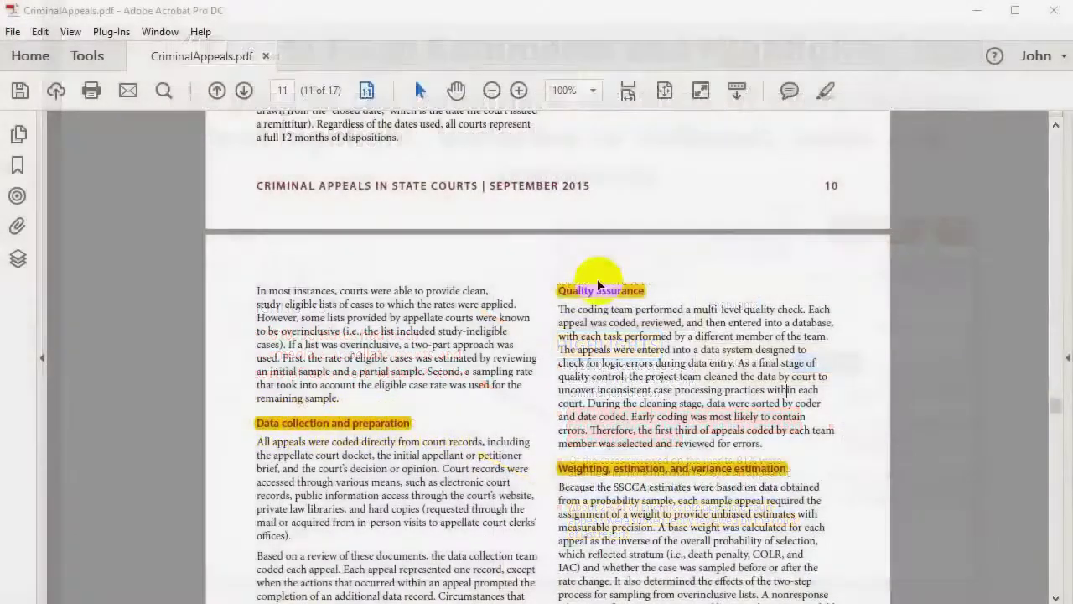
Step: Create 20 bookmarks from comments and highlights on all pages, then test Consolidated cases and More than one appeal
{"action": "scroll", "coordinate": [597, 286], "scroll_direction": "down", "scroll_amount": 5}
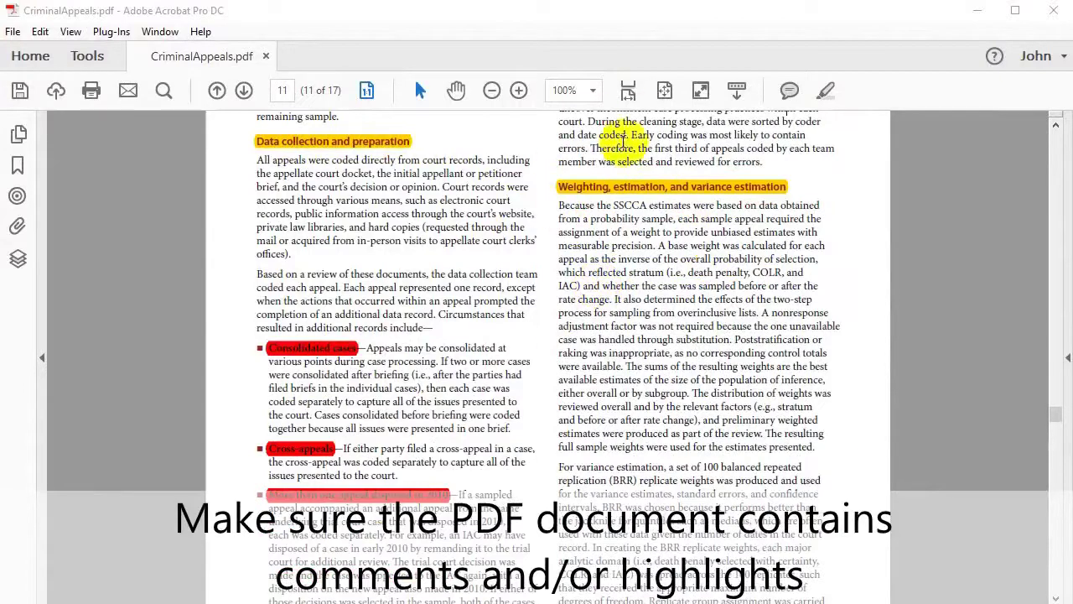
{"action": "left_click", "coordinate": [111, 31]}
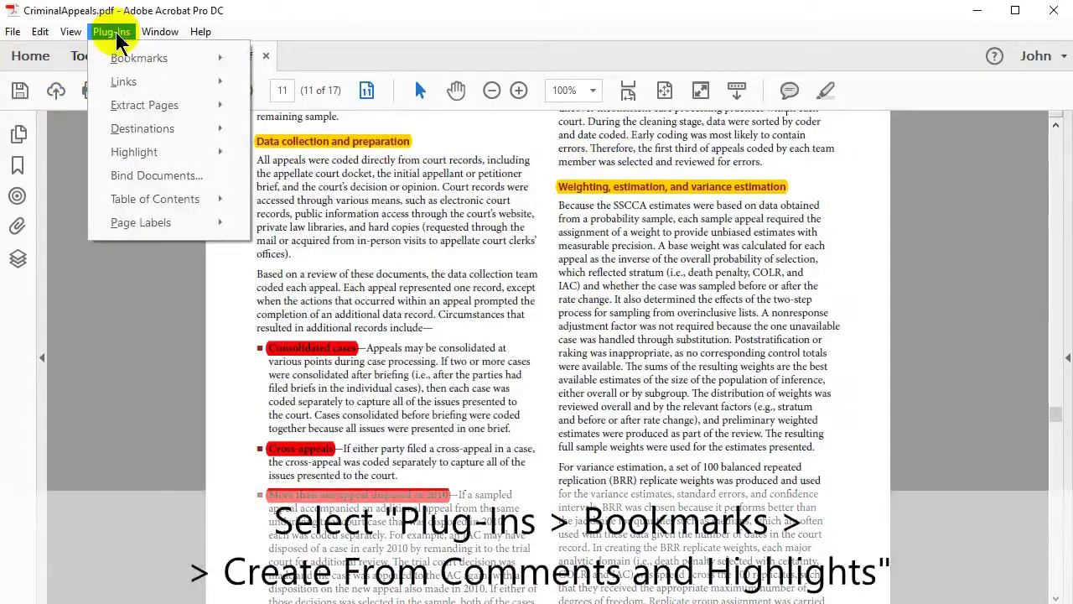
{"action": "mouse_move", "coordinate": [168, 67]}
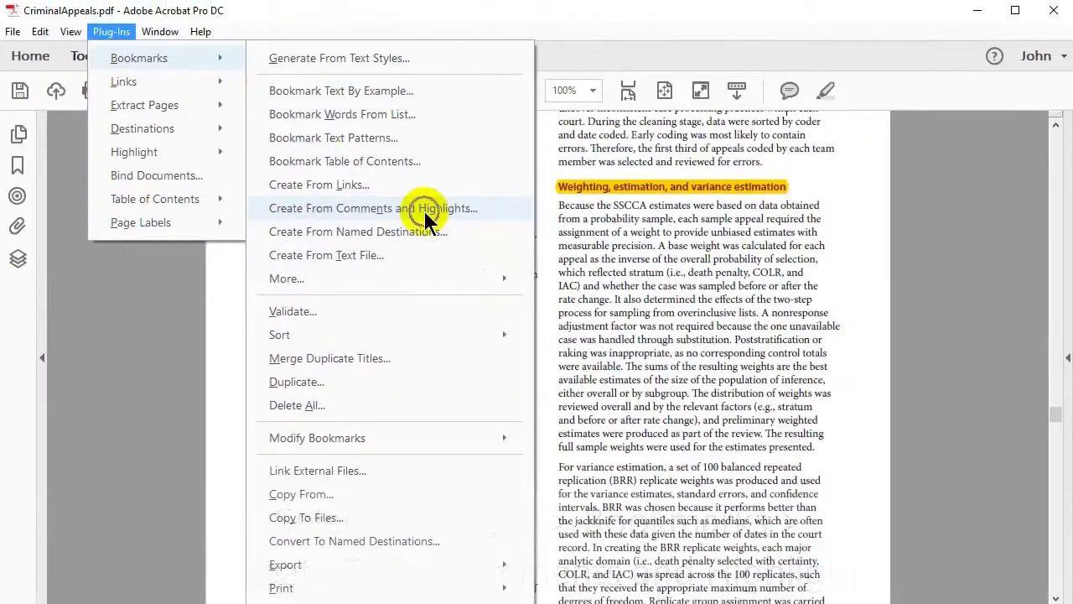
{"action": "left_click", "coordinate": [540, 306]}
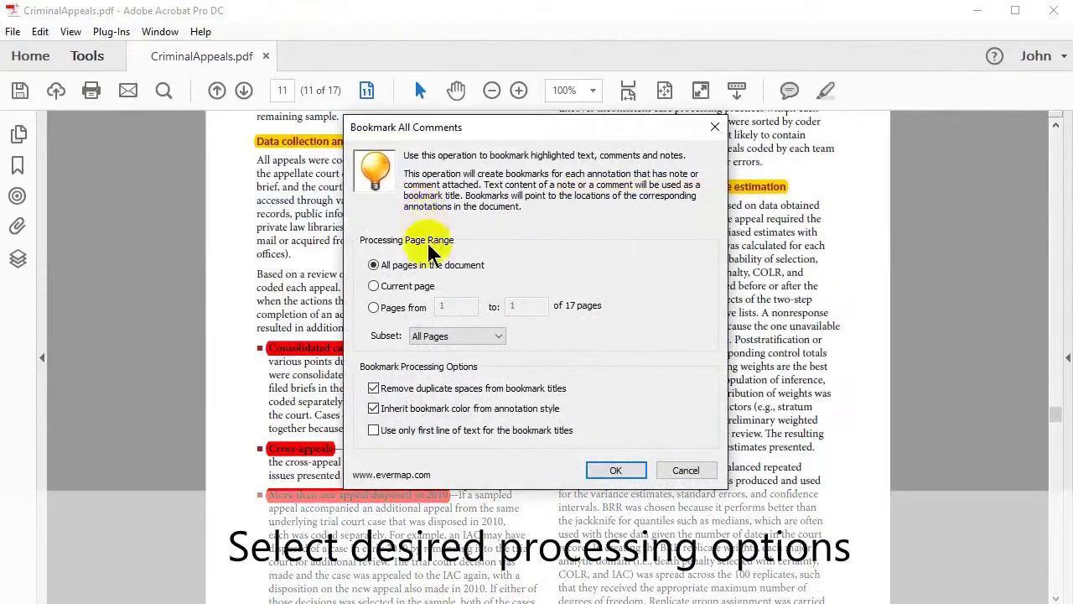
{"action": "left_click", "coordinate": [606, 472]}
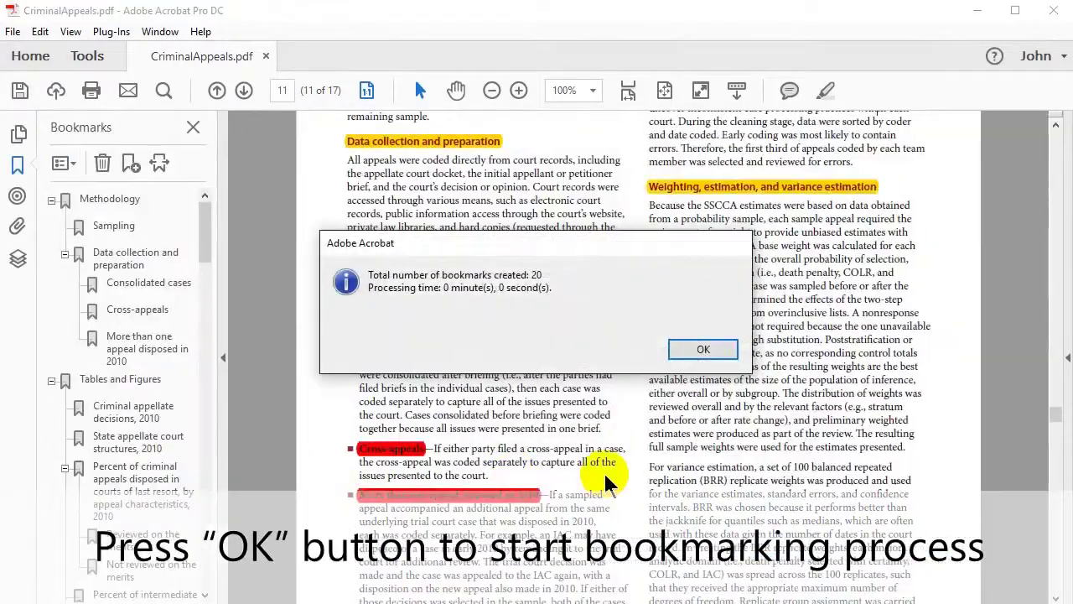
{"action": "left_click", "coordinate": [692, 350]}
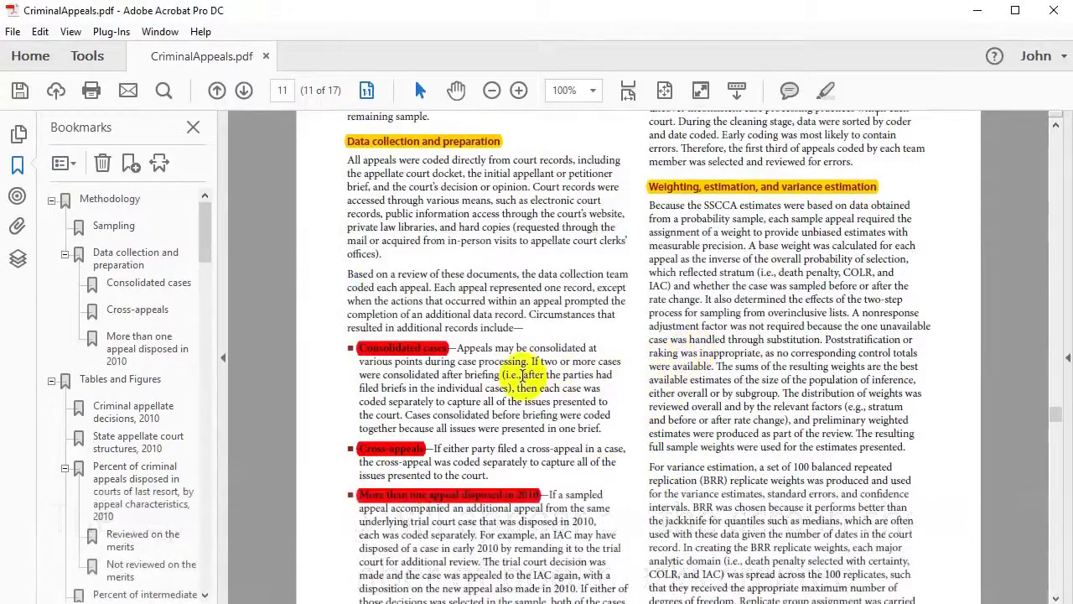
{"action": "left_click", "coordinate": [149, 284]}
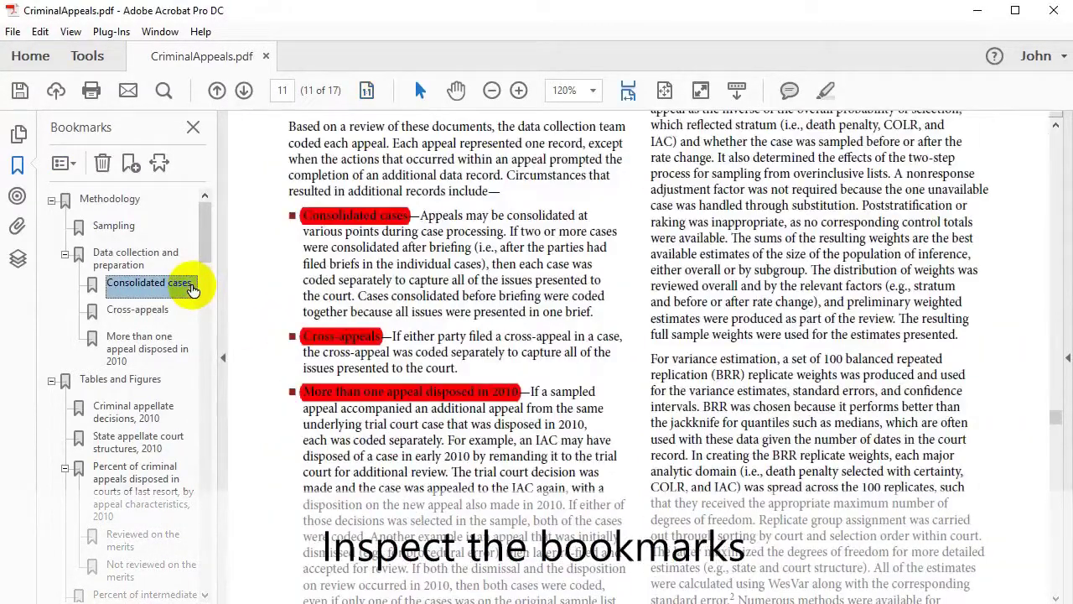
{"action": "left_click", "coordinate": [152, 347]}
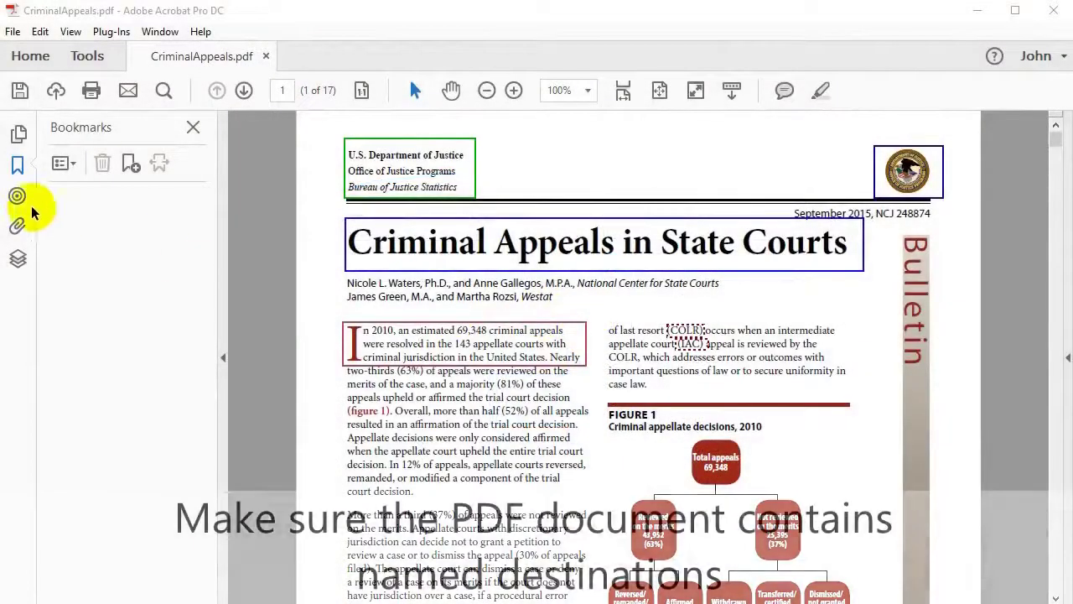
Step: Review the Figure 1–8 named destinations and create 8 bookmarks from them
{"action": "left_click", "coordinate": [18, 196]}
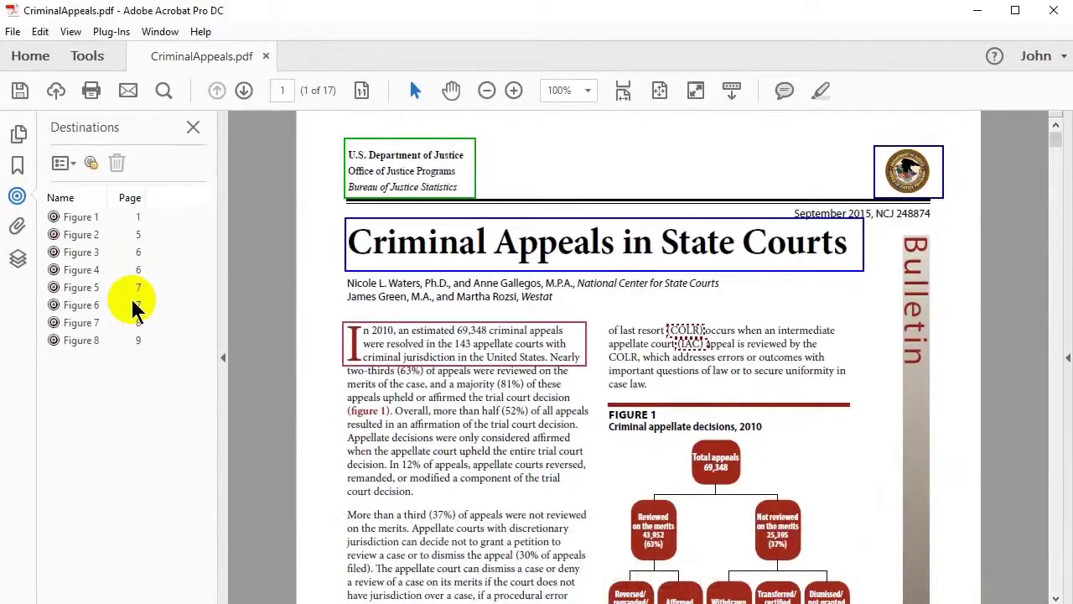
{"action": "left_click", "coordinate": [19, 164]}
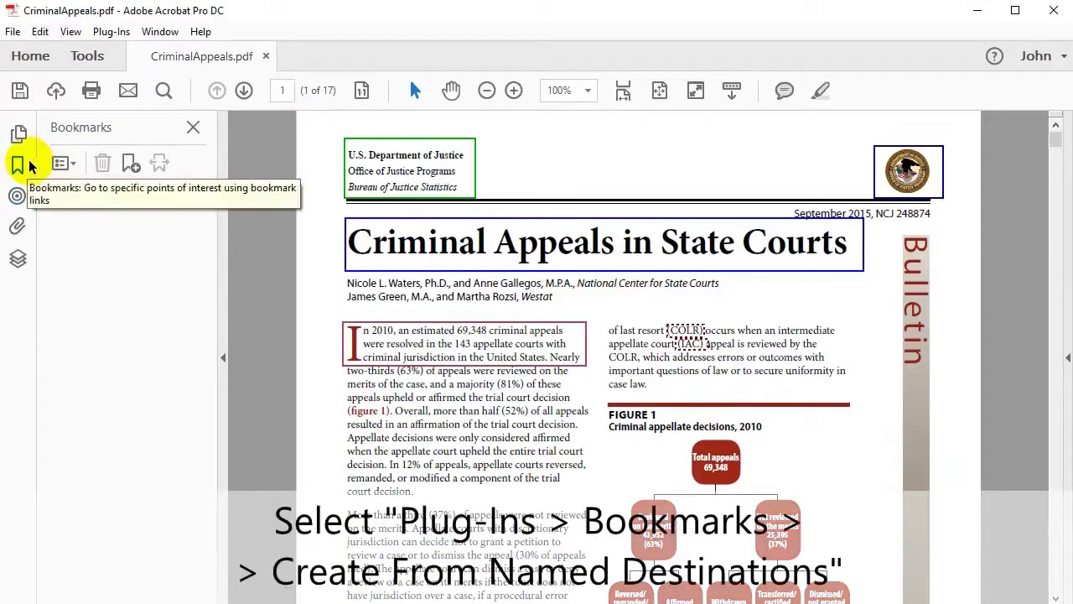
{"action": "left_click", "coordinate": [112, 32]}
{"action": "mouse_move", "coordinate": [190, 66]}
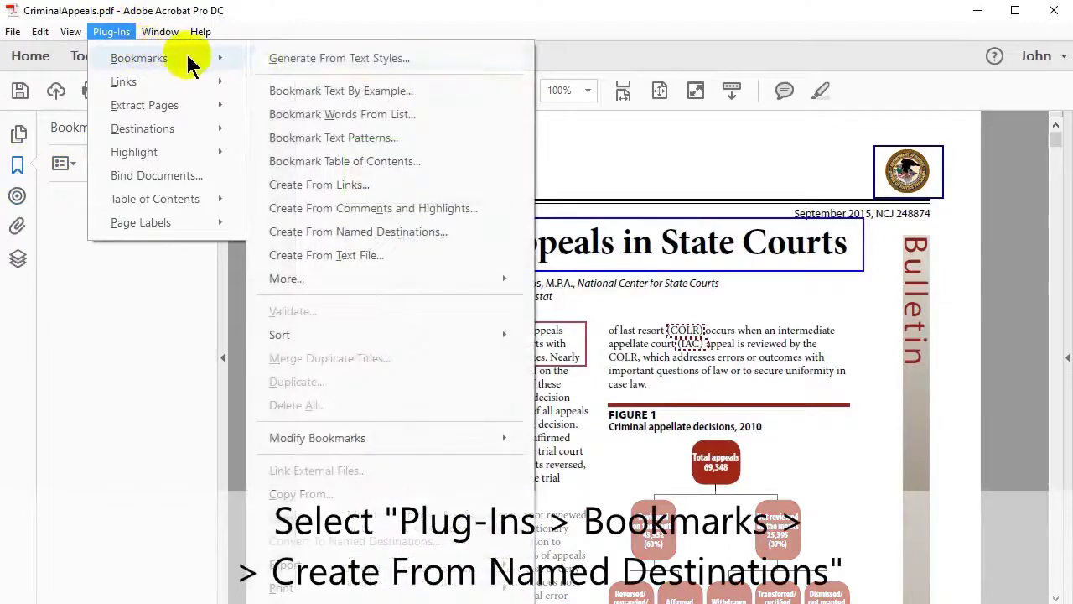
{"action": "left_click", "coordinate": [450, 233]}
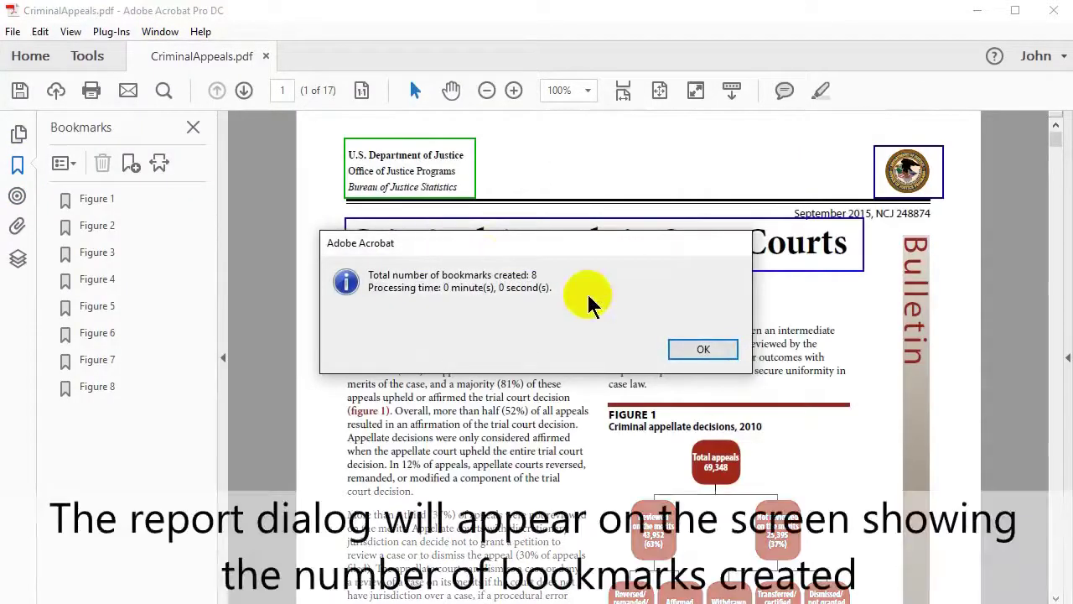
{"action": "left_click", "coordinate": [702, 349]}
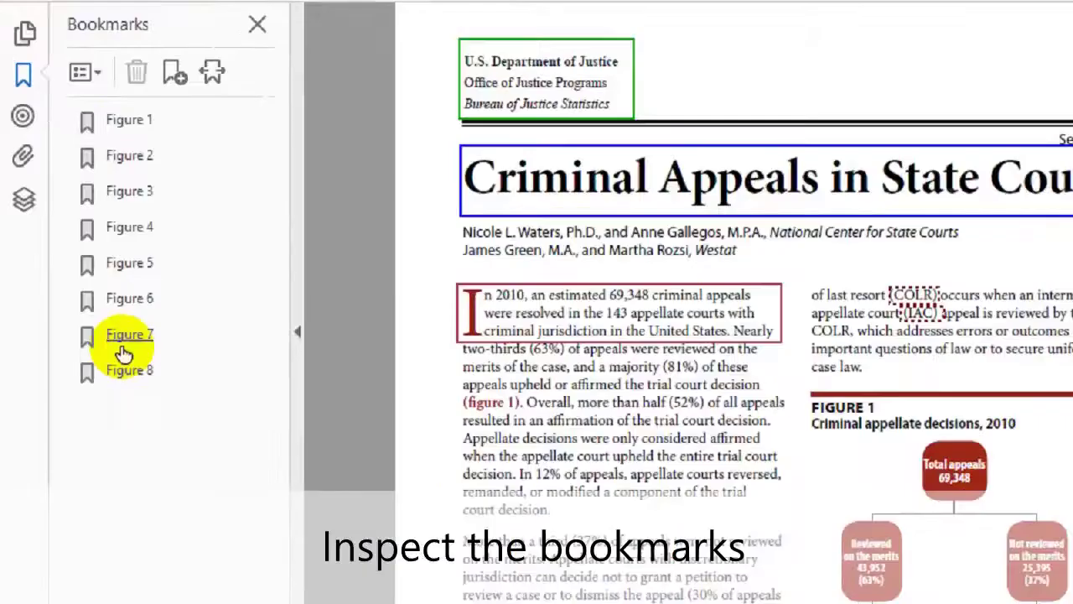
Step: Test the Figure 7, 5, 2 and 1 bookmarks, then return to the Bookmarks panel
{"action": "left_click", "coordinate": [122, 344]}
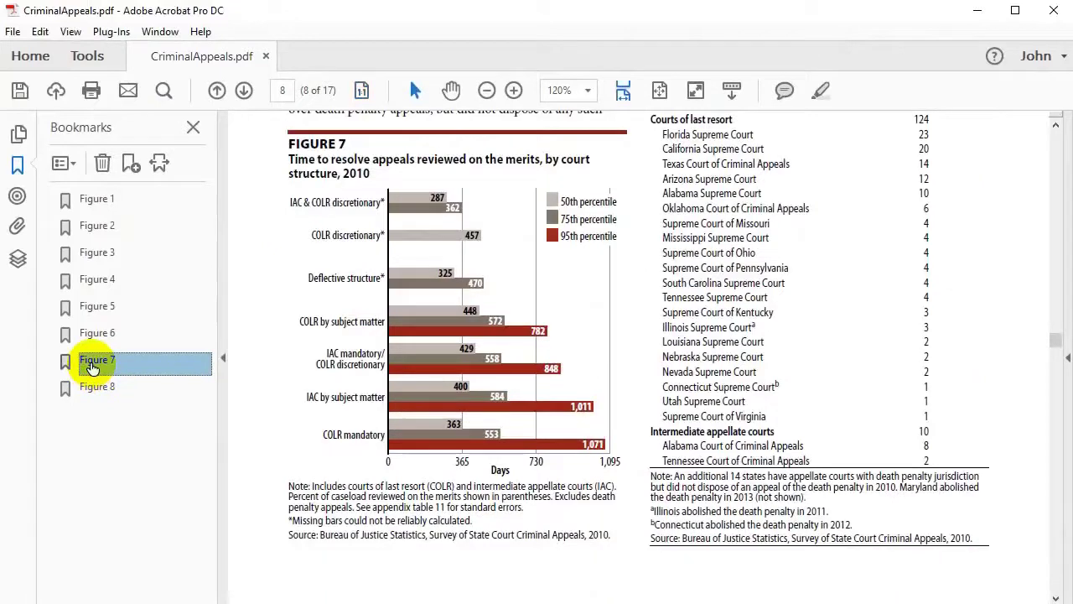
{"action": "left_click", "coordinate": [101, 307]}
{"action": "left_click", "coordinate": [103, 228]}
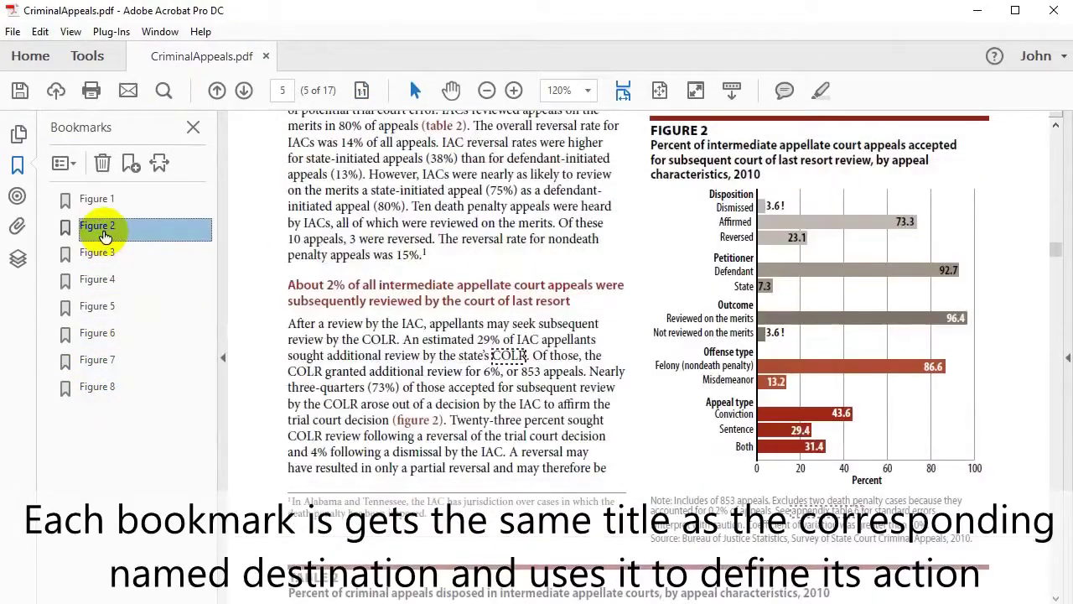
{"action": "left_click", "coordinate": [101, 202]}
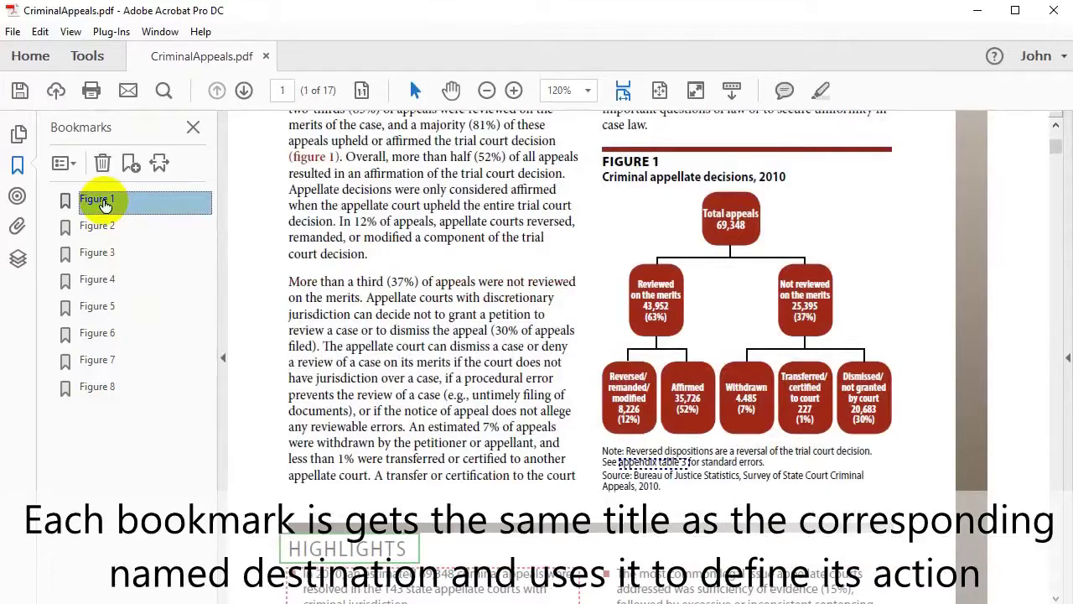
{"action": "left_click", "coordinate": [17, 196]}
{"action": "left_click", "coordinate": [18, 172]}
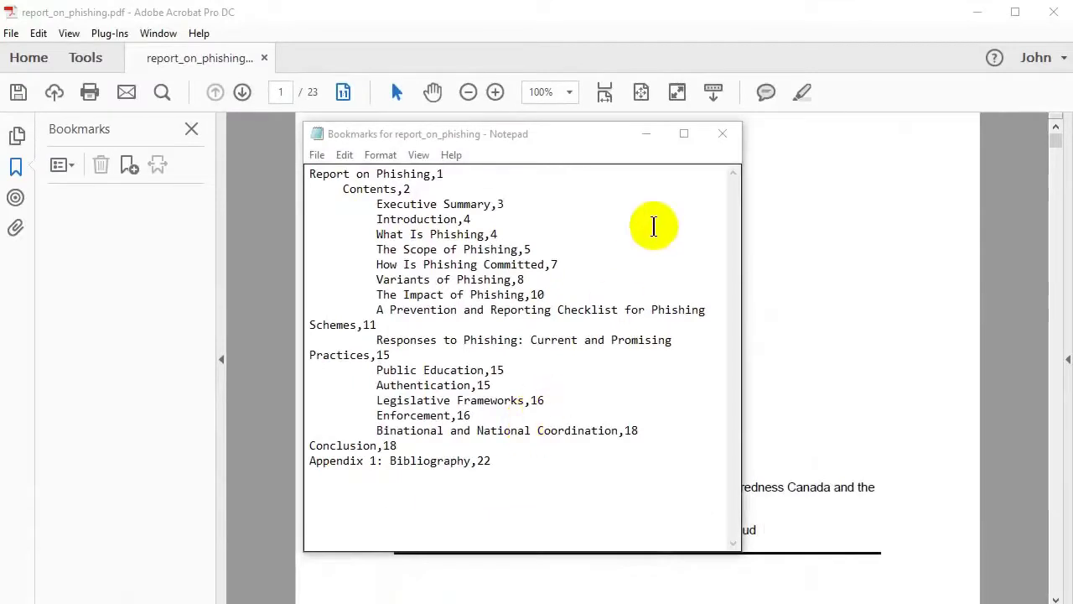
Step: Minimize the Notepad bookmark control file for report_on_phishing
{"action": "left_click", "coordinate": [646, 133]}
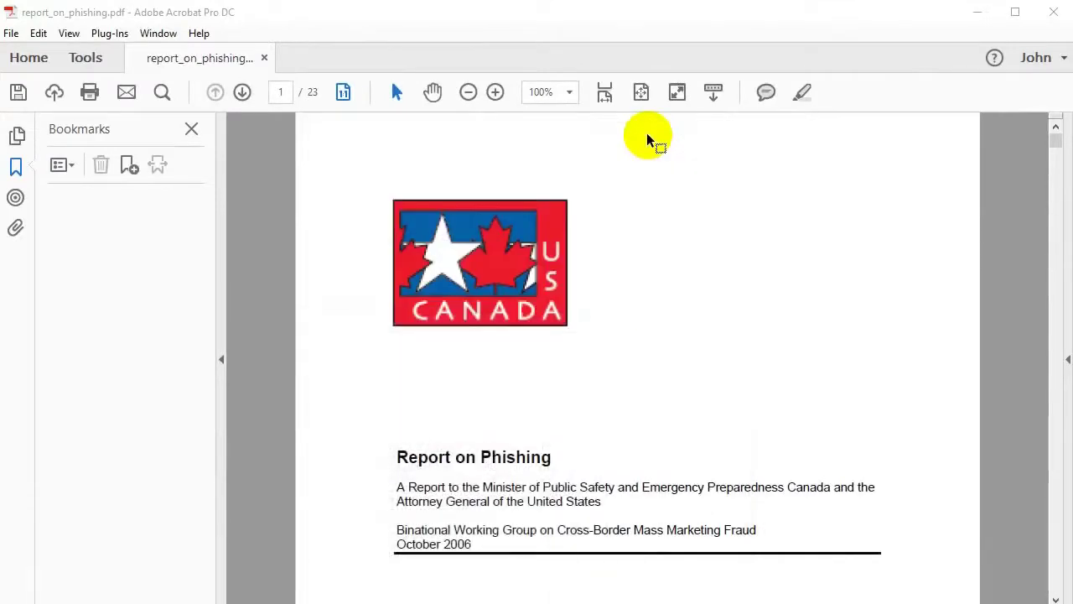
Step: Run Create From Text File with the 'Bookmarks for report_on_phishing' file
{"action": "left_click", "coordinate": [124, 37]}
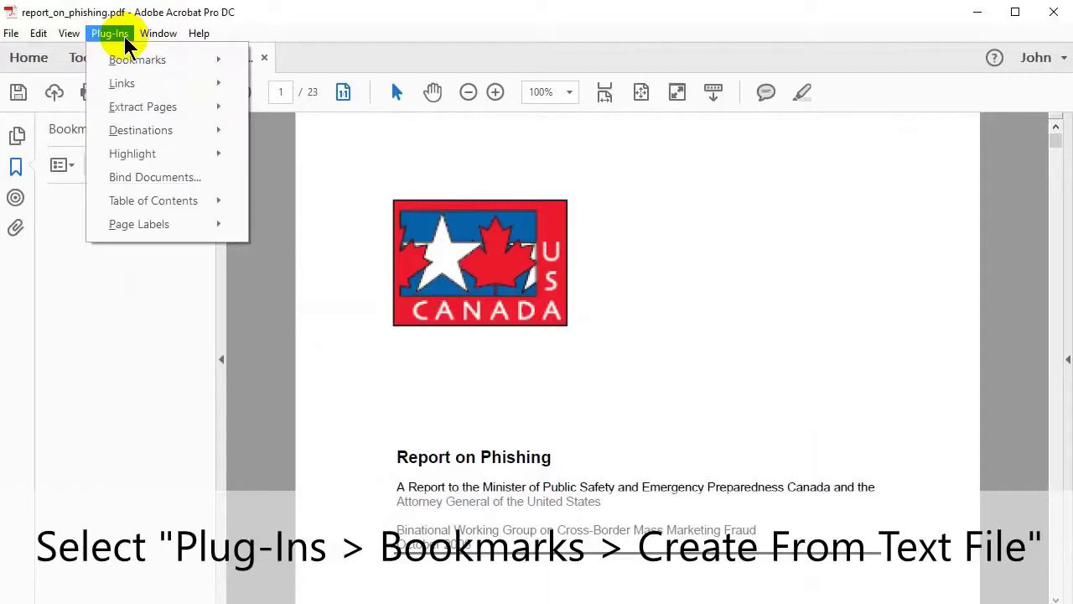
{"action": "mouse_move", "coordinate": [132, 64]}
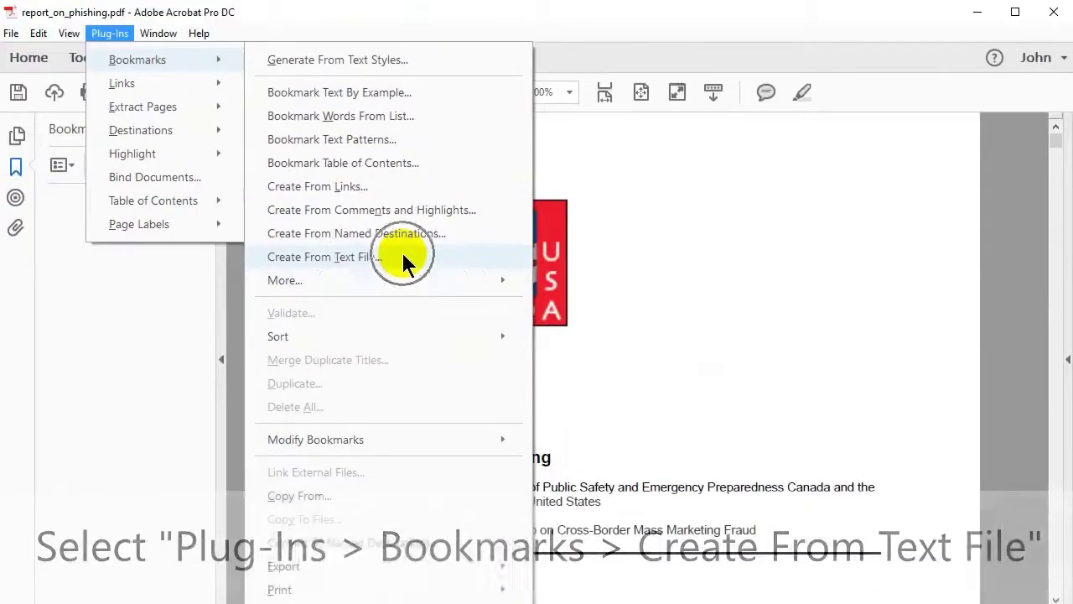
{"action": "left_click", "coordinate": [541, 323]}
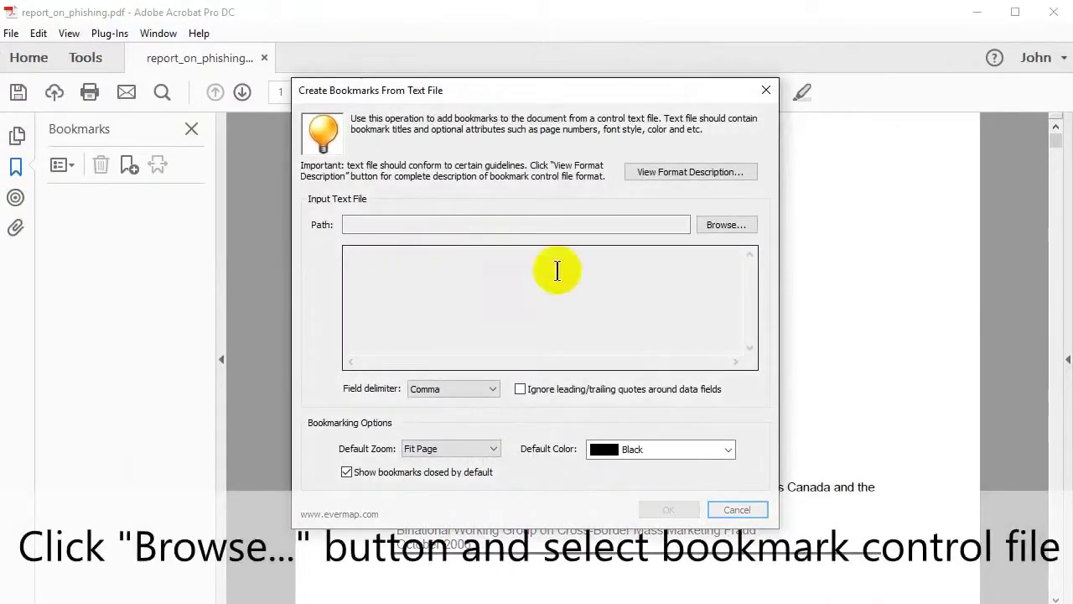
{"action": "left_click", "coordinate": [726, 224]}
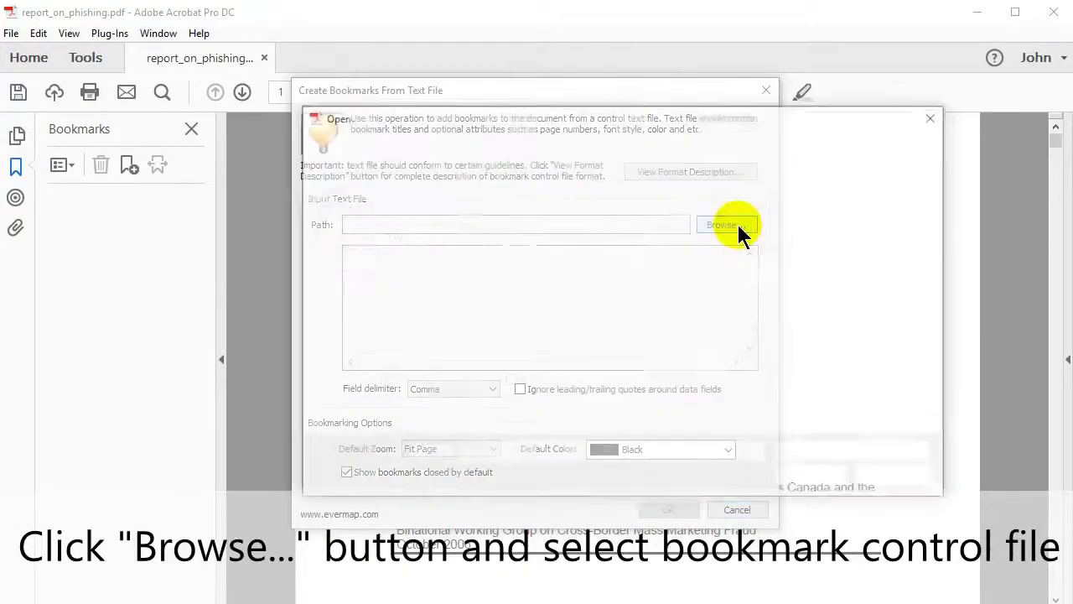
{"action": "left_click", "coordinate": [611, 239]}
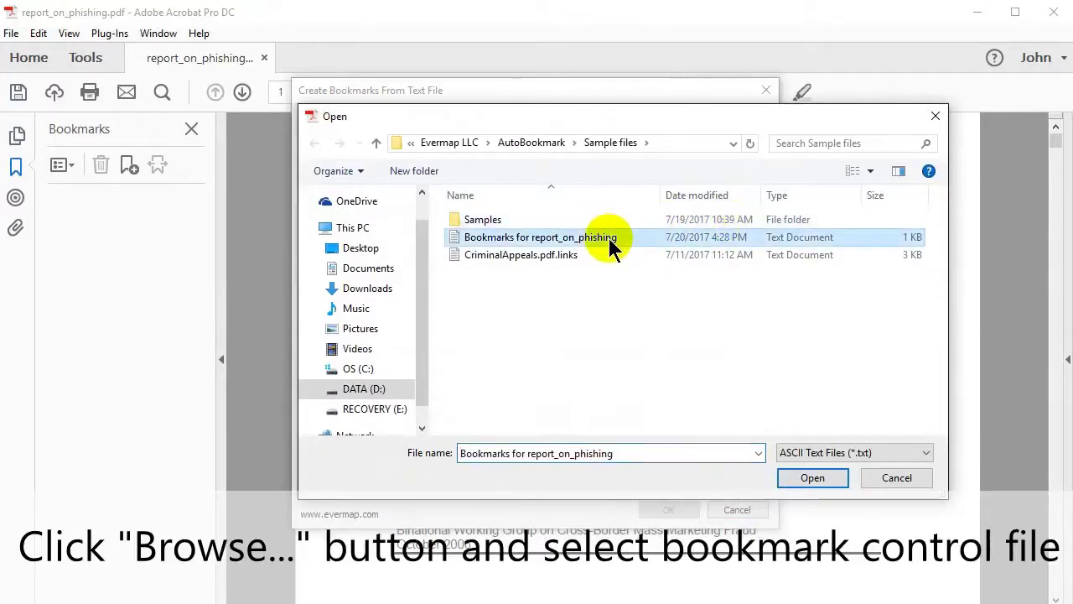
{"action": "left_click", "coordinate": [812, 477]}
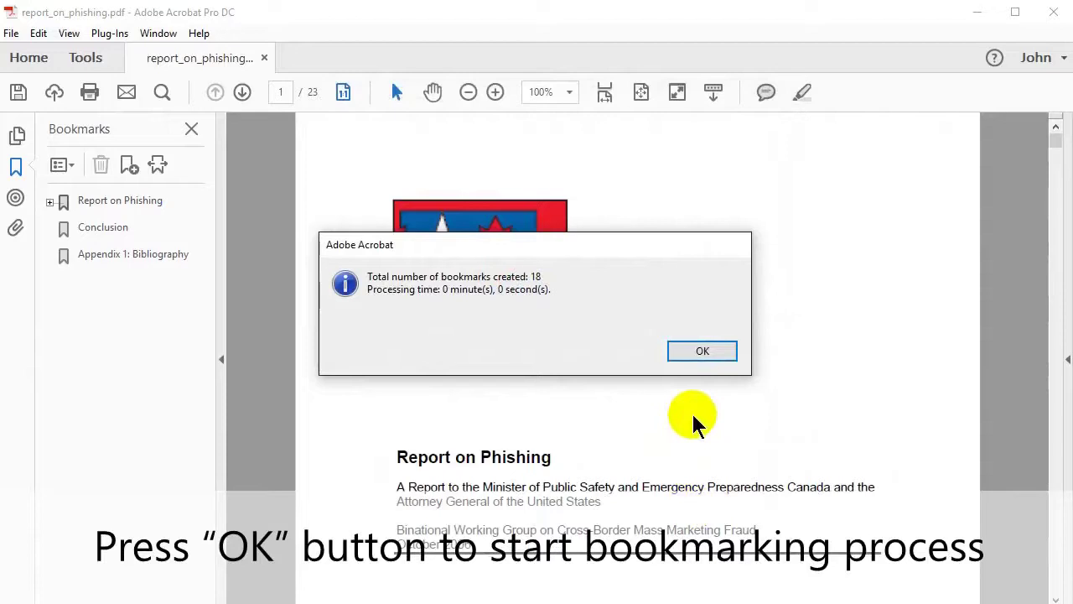
Step: Expand Report on Phishing and Contents, then test Introduction, What Is Phishing and How Is Phishing Committed
{"action": "left_click", "coordinate": [702, 351]}
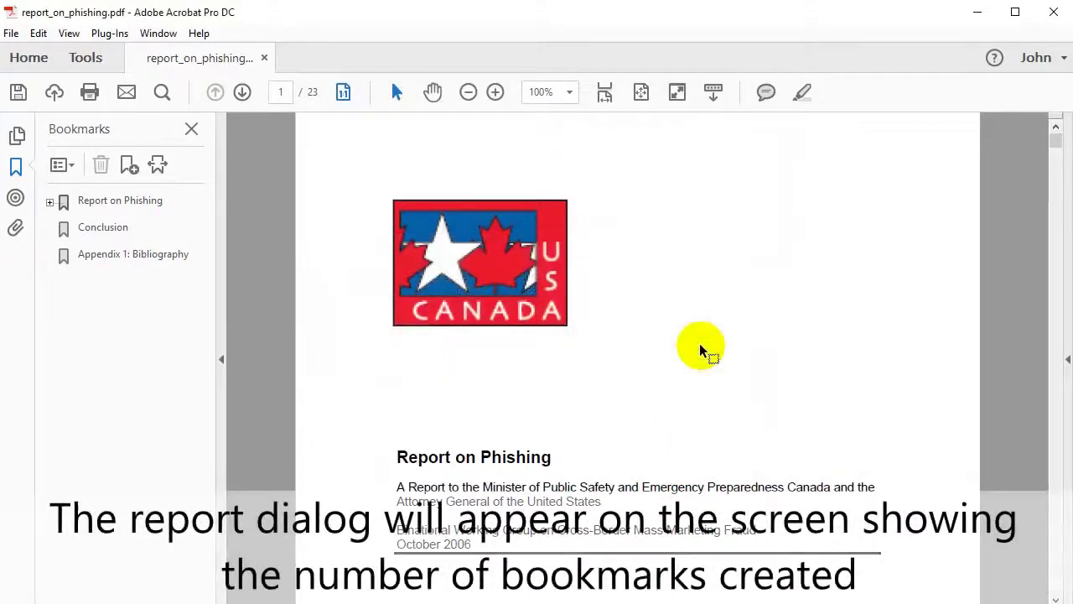
{"action": "left_click", "coordinate": [50, 202]}
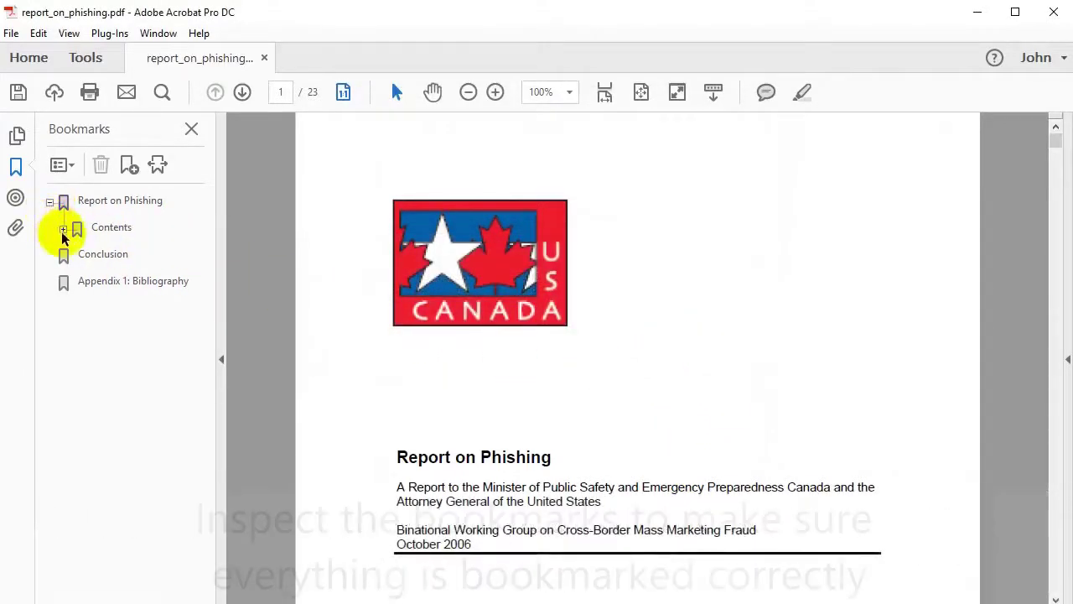
{"action": "left_click", "coordinate": [63, 229]}
{"action": "left_click", "coordinate": [119, 282]}
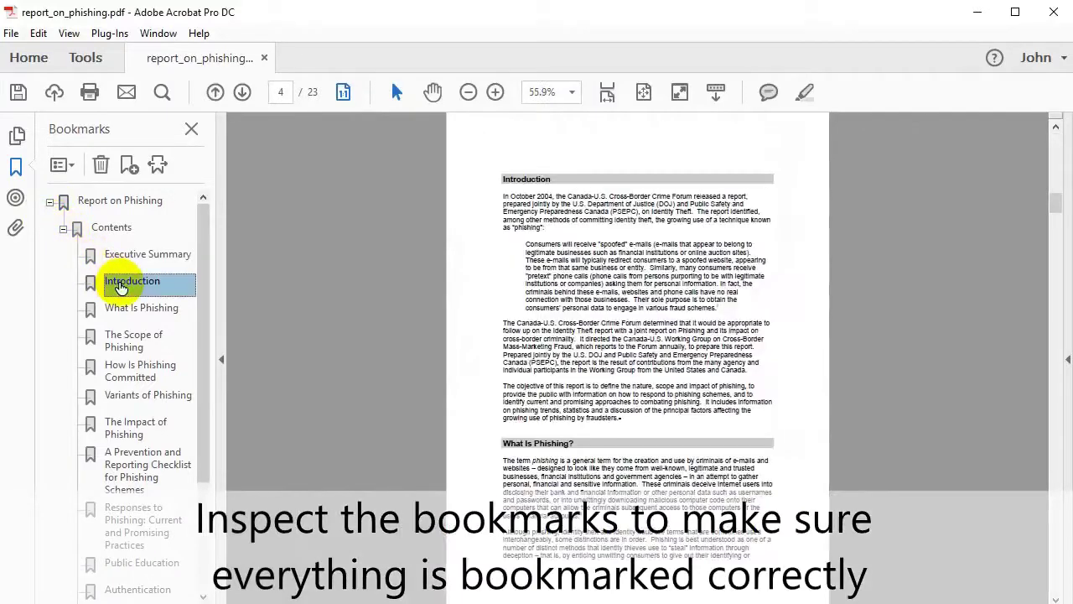
{"action": "left_click", "coordinate": [129, 311]}
{"action": "left_click", "coordinate": [125, 369]}
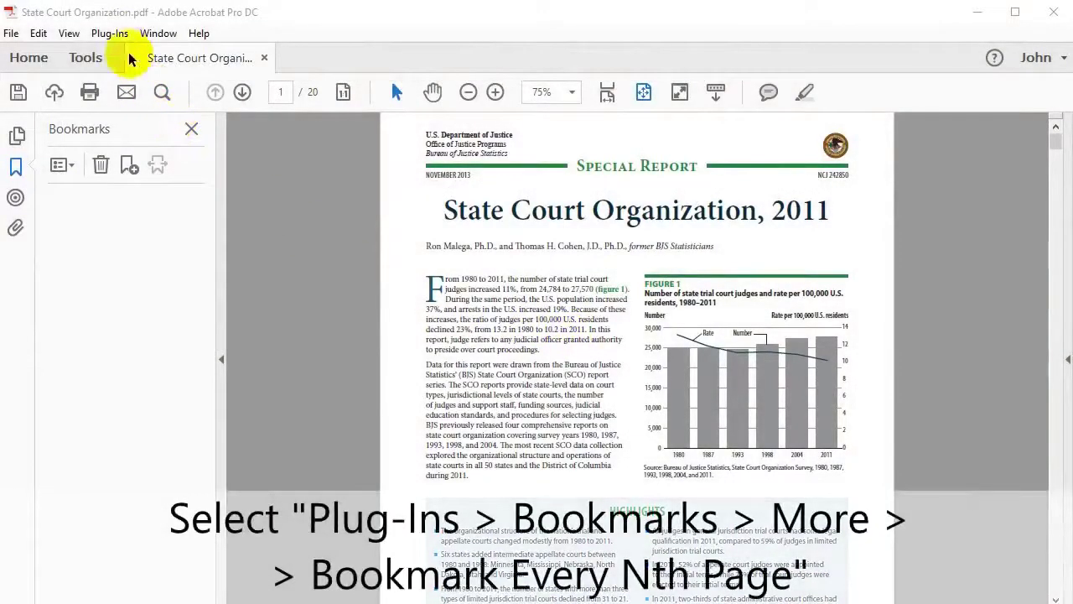
Step: Run Bookmark Every Nth Page with its default settings and the Page # template
{"action": "left_click", "coordinate": [112, 33]}
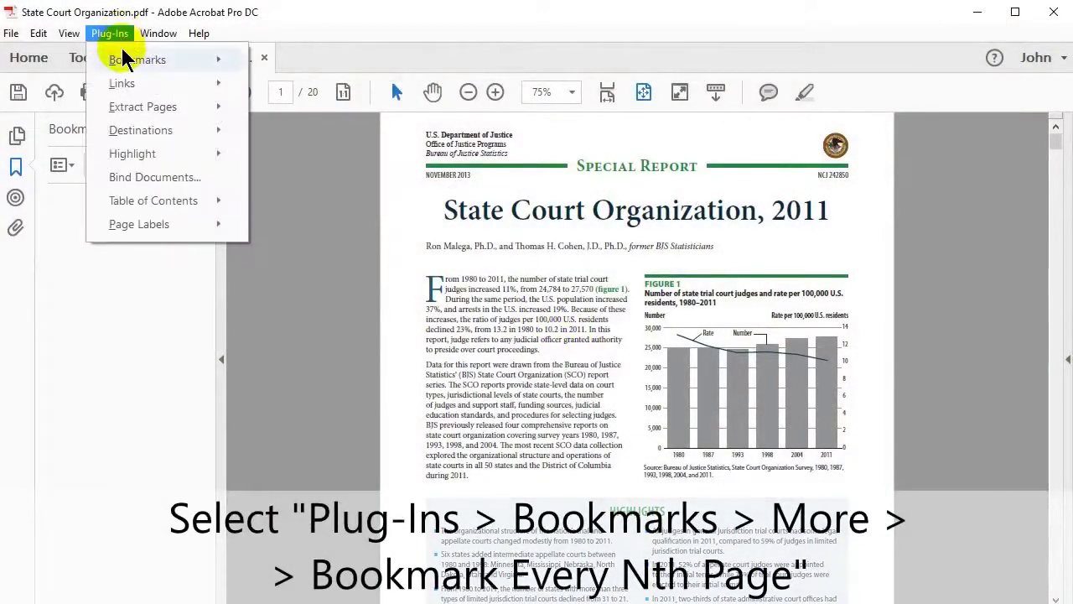
{"action": "mouse_move", "coordinate": [159, 61]}
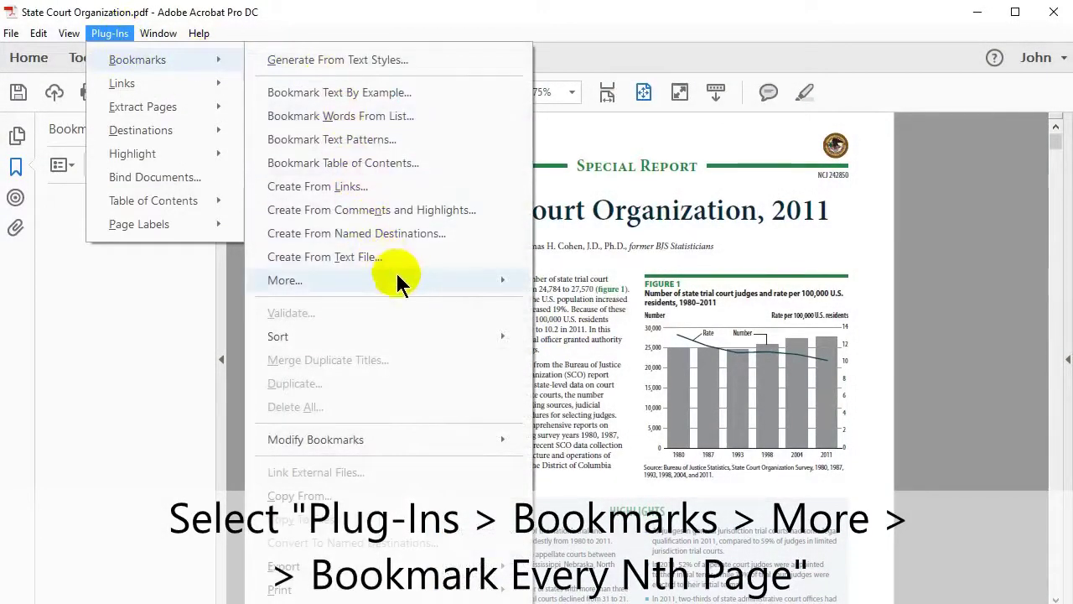
{"action": "mouse_move", "coordinate": [422, 285]}
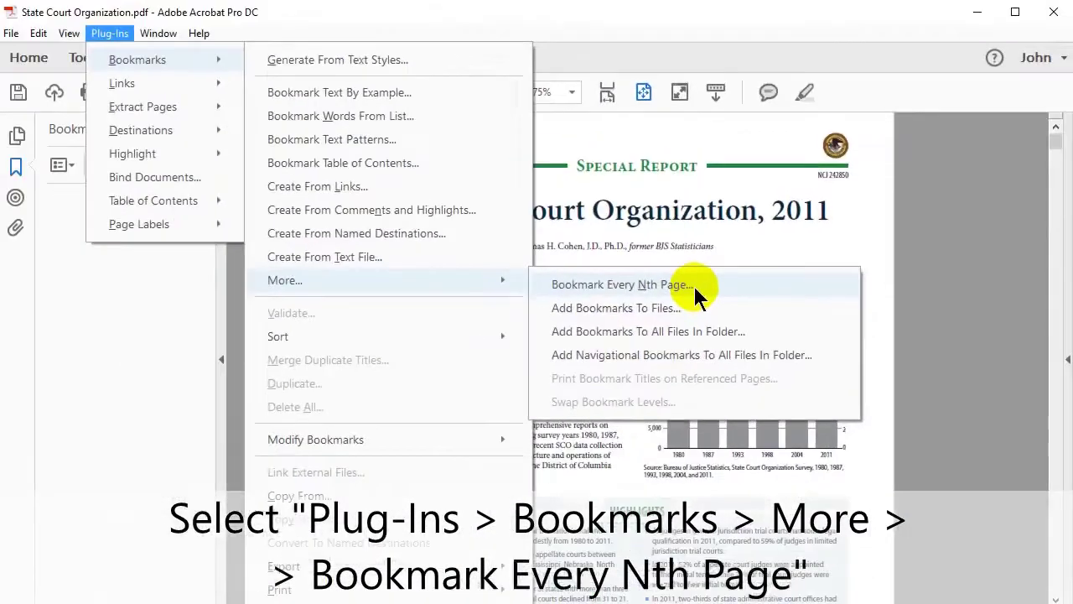
{"action": "left_click", "coordinate": [540, 309]}
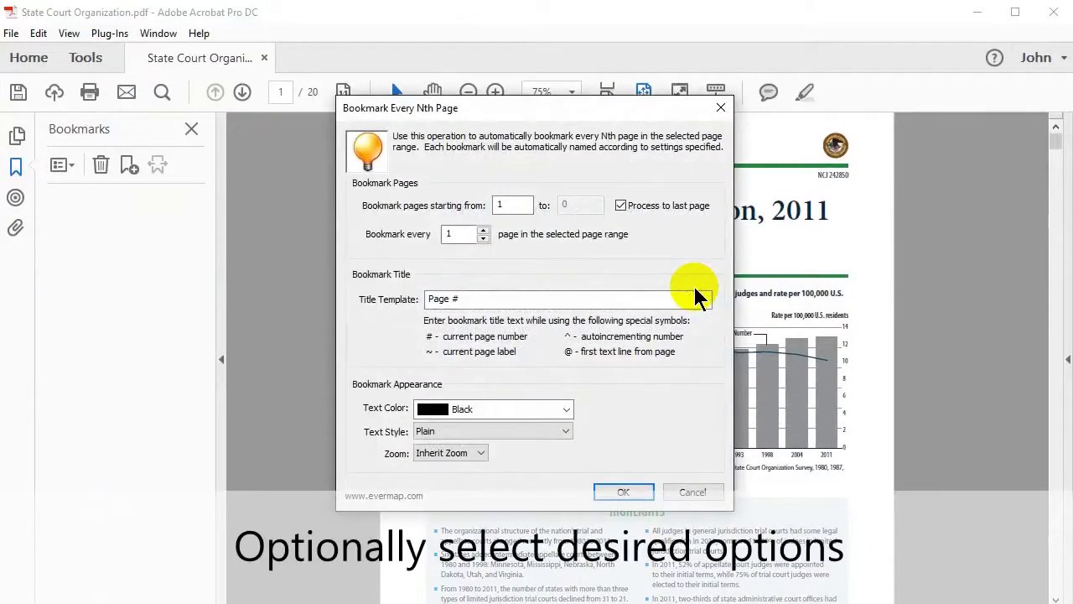
{"action": "left_click", "coordinate": [644, 493]}
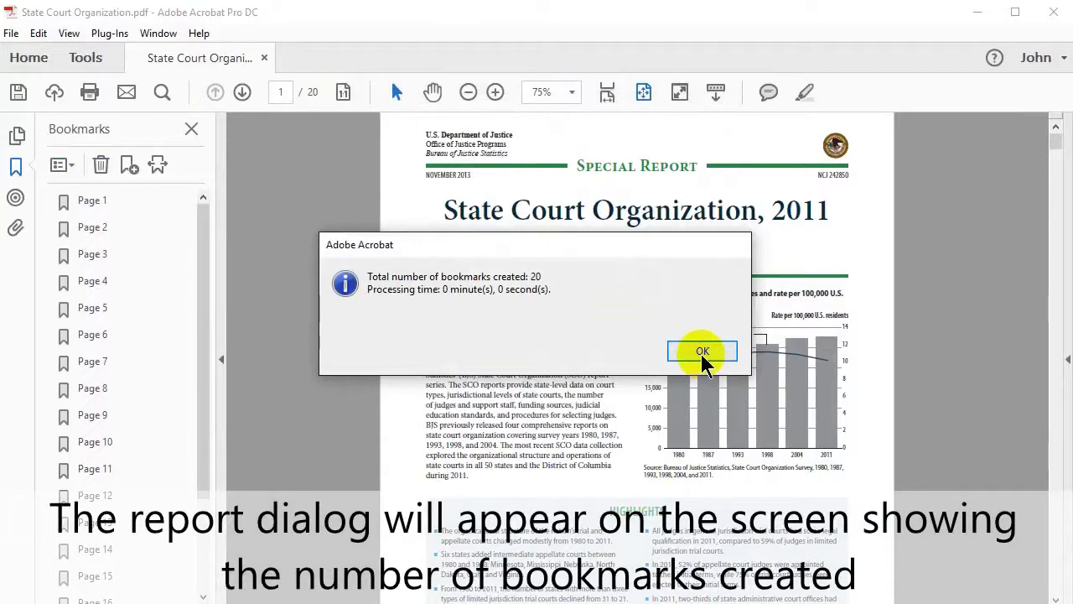
Step: Dismiss the report and test the Page 8, Page 9, Page 10 and Page 11 bookmarks
{"action": "left_click", "coordinate": [701, 354]}
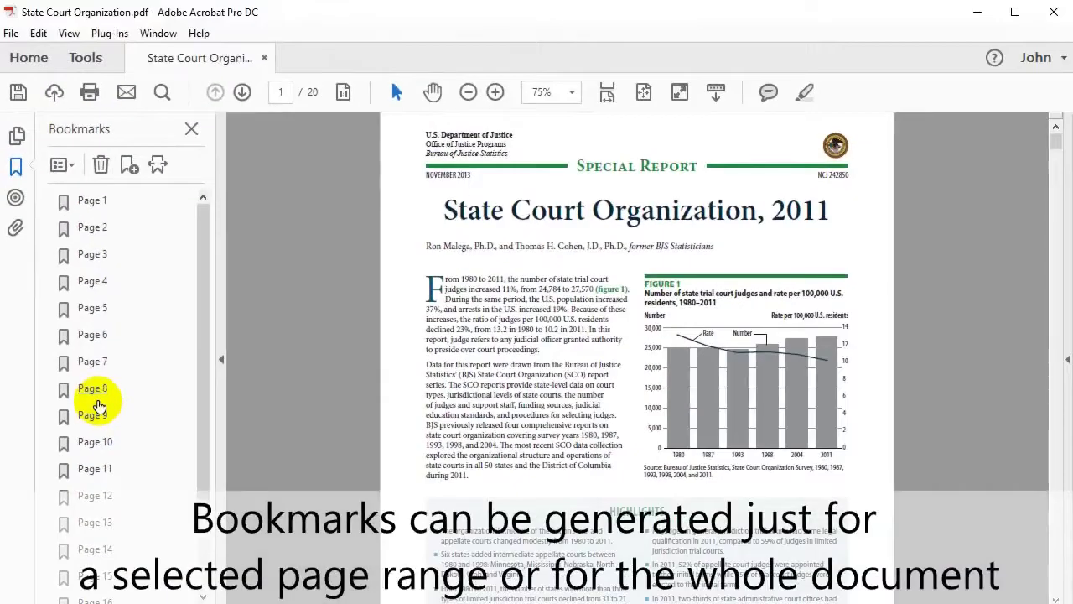
{"action": "left_click", "coordinate": [96, 392]}
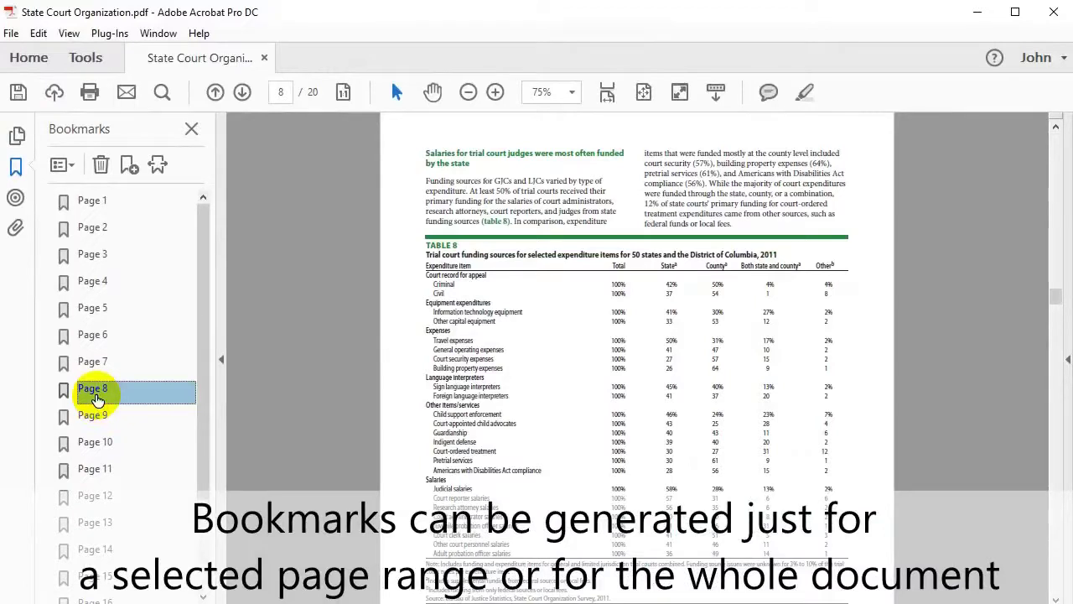
{"action": "left_click", "coordinate": [91, 414]}
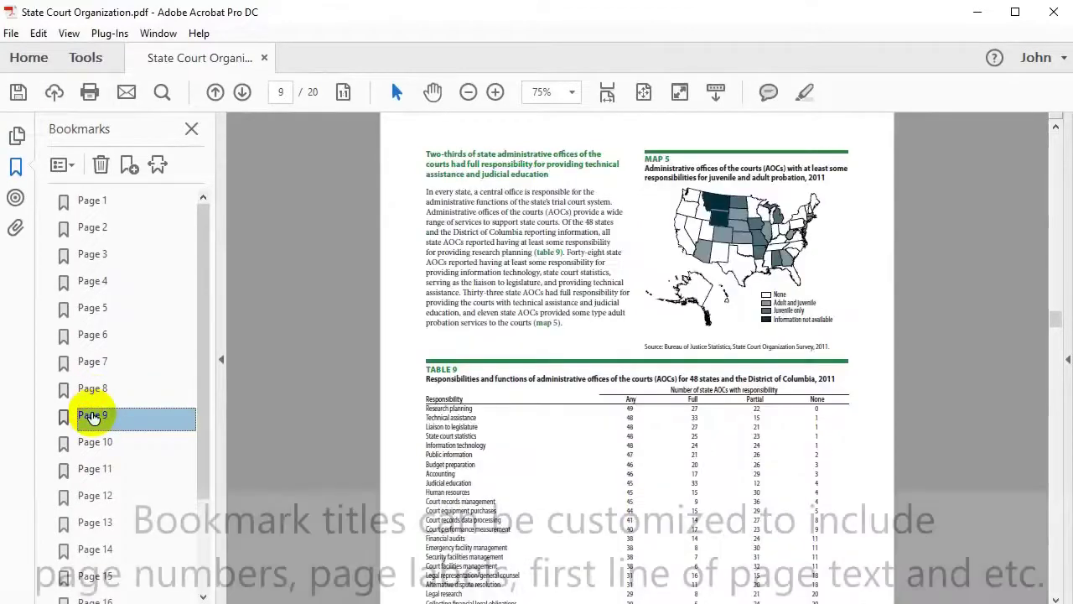
{"action": "left_click", "coordinate": [93, 443]}
{"action": "left_click", "coordinate": [94, 484]}
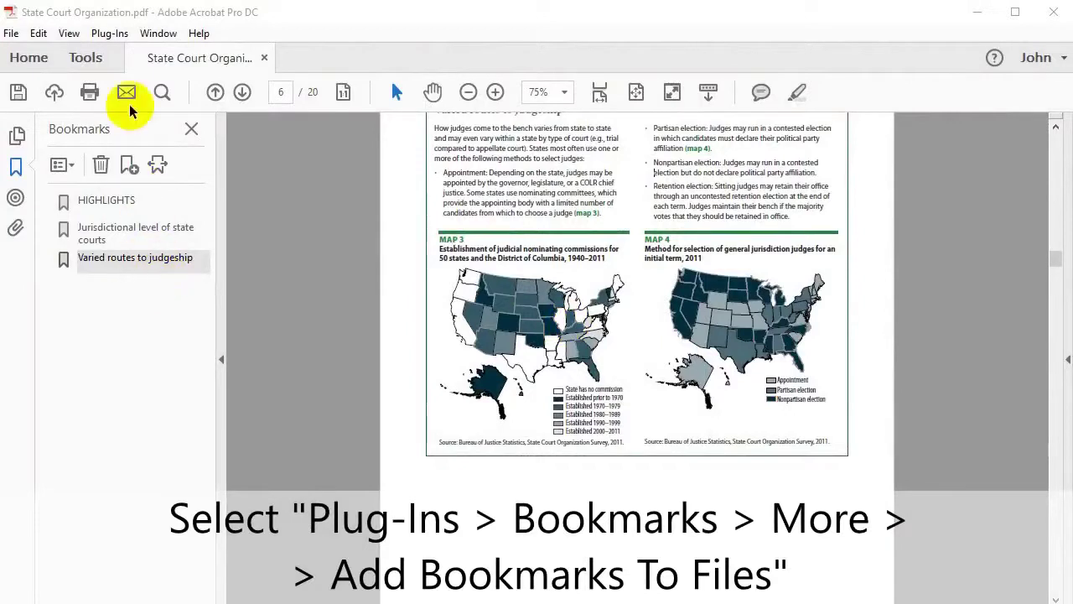
Step: Use the AutoBookmark file-link command to add a bookmark that opens CriminalAppeals.pdf
{"action": "left_click", "coordinate": [113, 35]}
{"action": "mouse_move", "coordinate": [138, 59]}
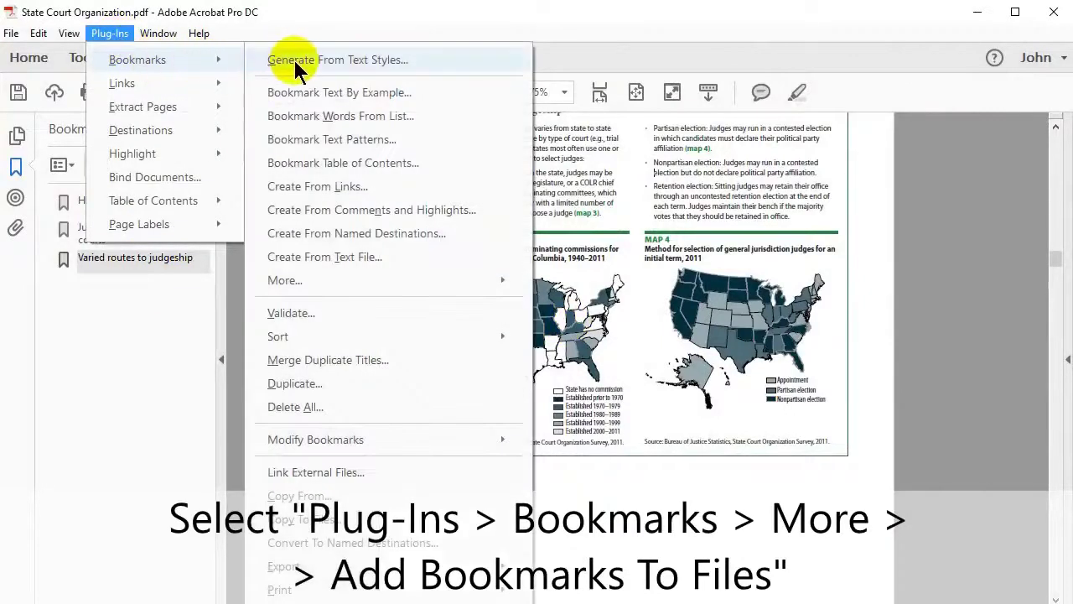
{"action": "mouse_move", "coordinate": [474, 280]}
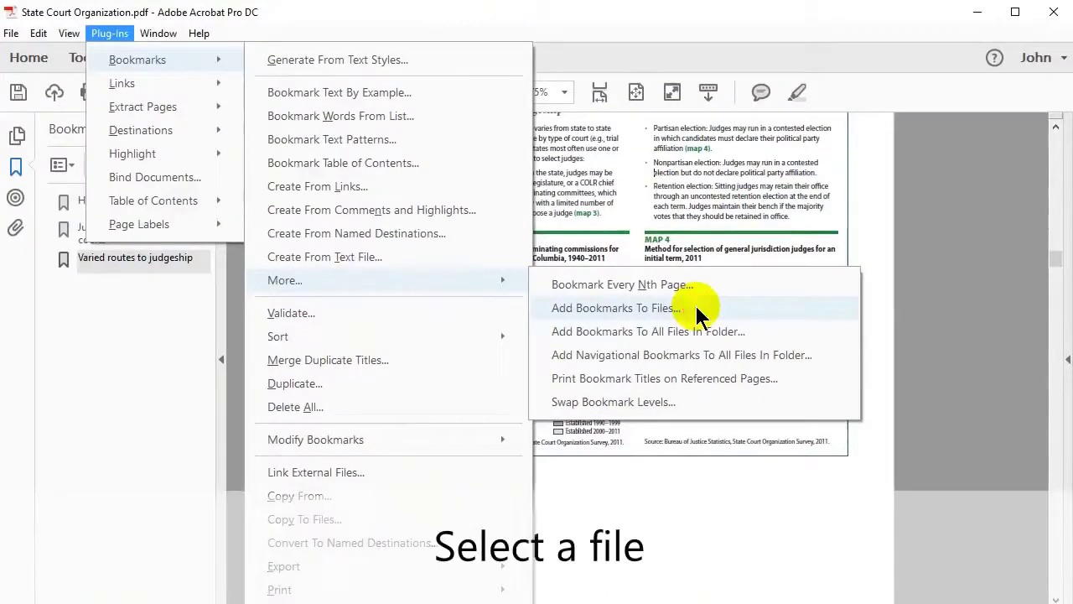
{"action": "left_click", "coordinate": [541, 312]}
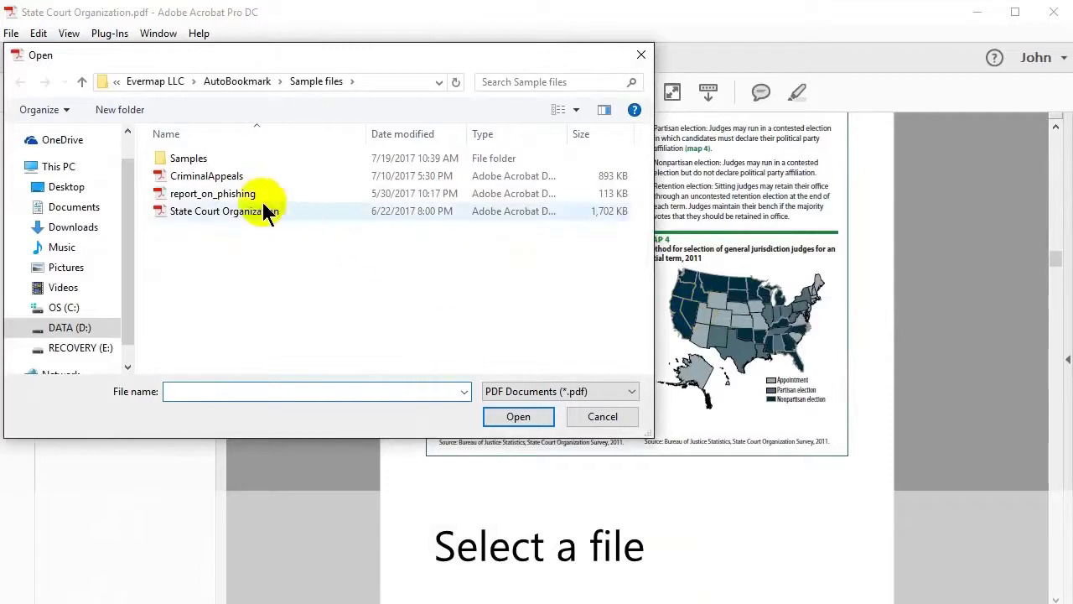
{"action": "left_click", "coordinate": [220, 183]}
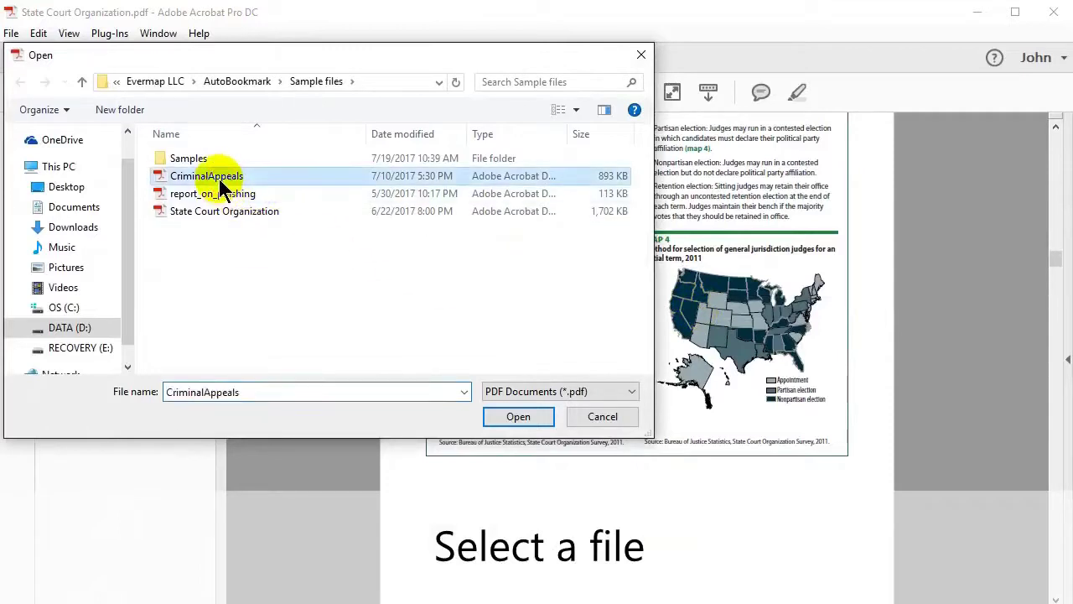
{"action": "left_click", "coordinate": [505, 415]}
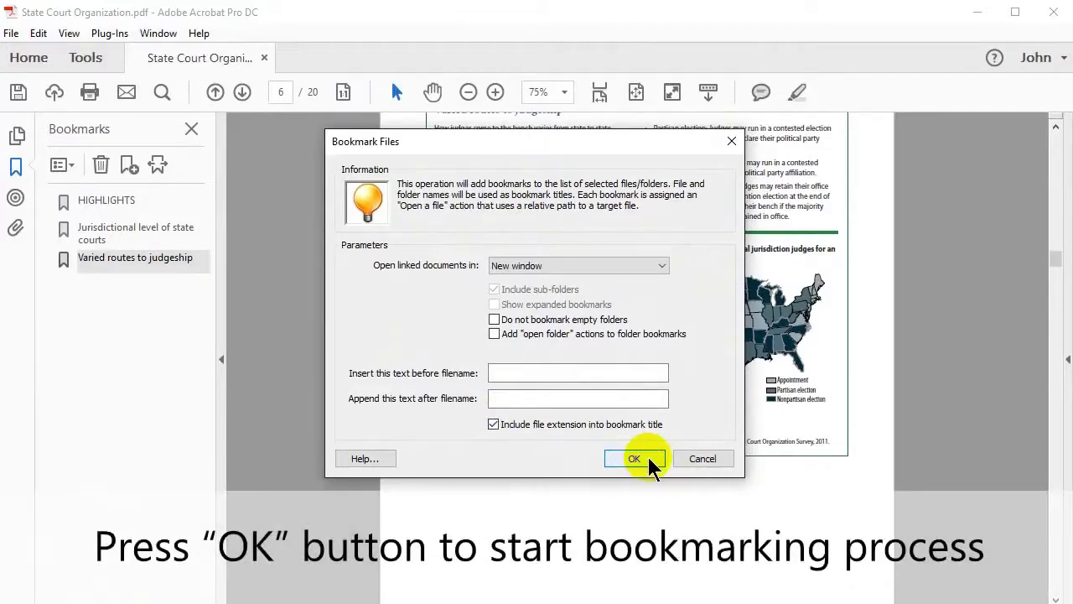
{"action": "left_click", "coordinate": [650, 460]}
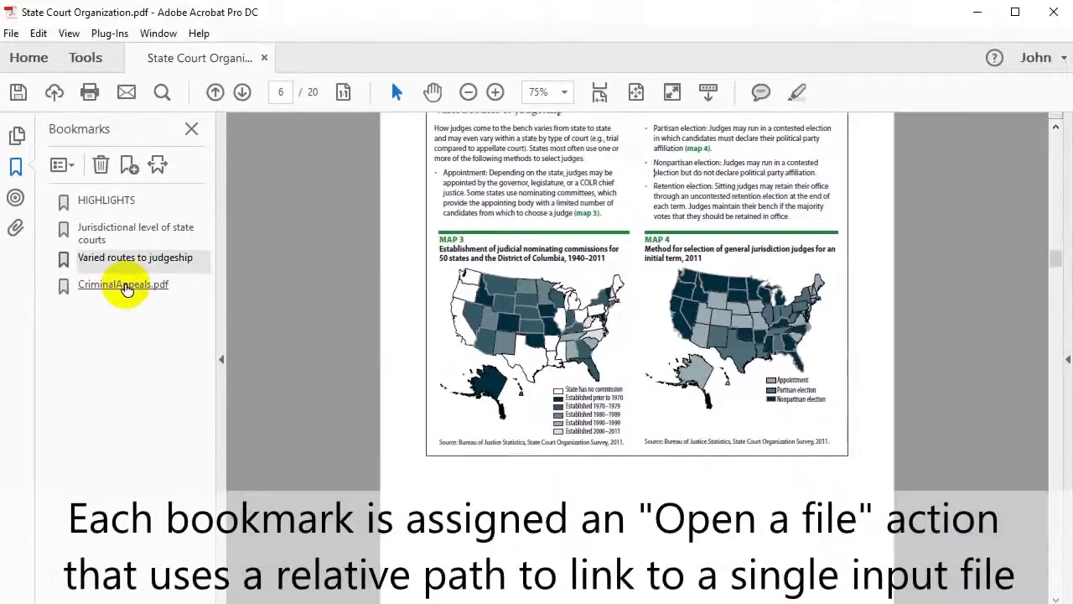
Step: Test the CriminalAppeals.pdf bookmark, then go back to the State Court Organization report and select it
{"action": "left_click", "coordinate": [252, 271]}
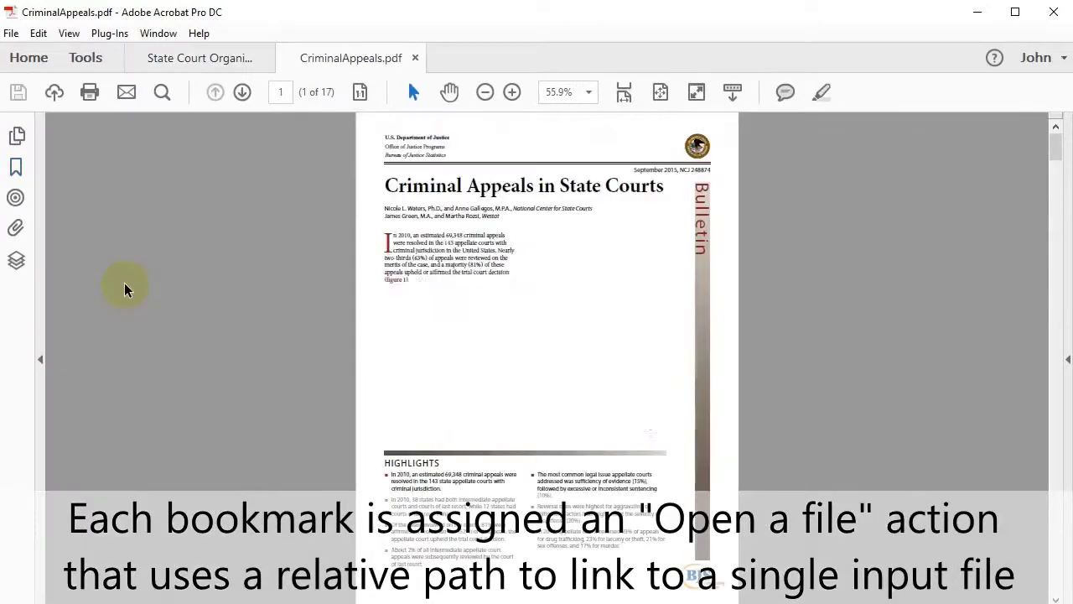
{"action": "left_click", "coordinate": [192, 59]}
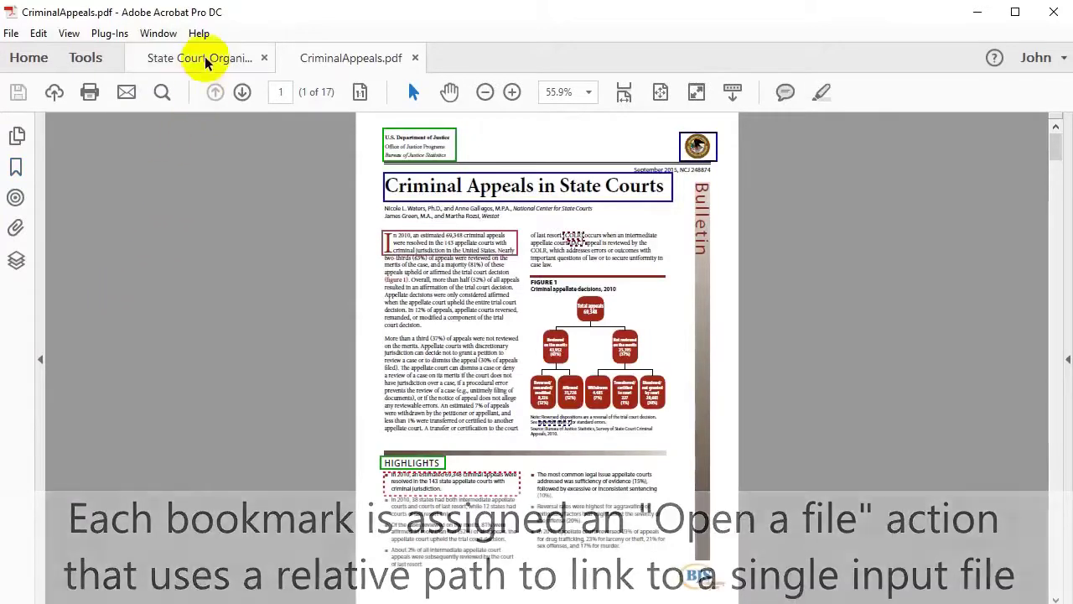
{"action": "left_click", "coordinate": [161, 287]}
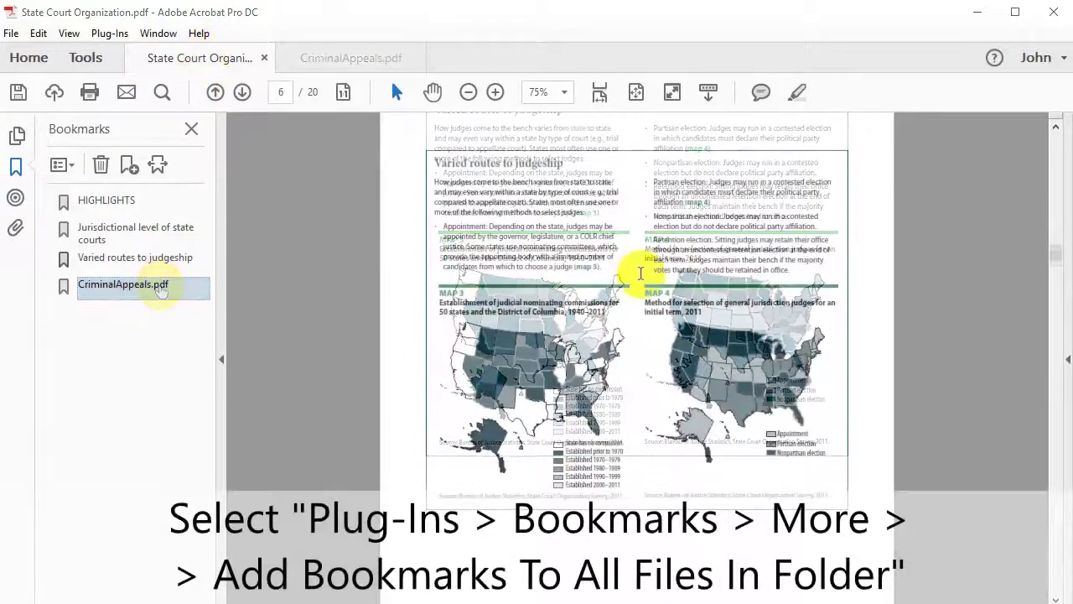
Step: Bookmark every file in the PDF files folder, including sub-folders, using Add Bookmarks To All Files In Folder
{"action": "left_click", "coordinate": [111, 33]}
{"action": "mouse_move", "coordinate": [125, 60]}
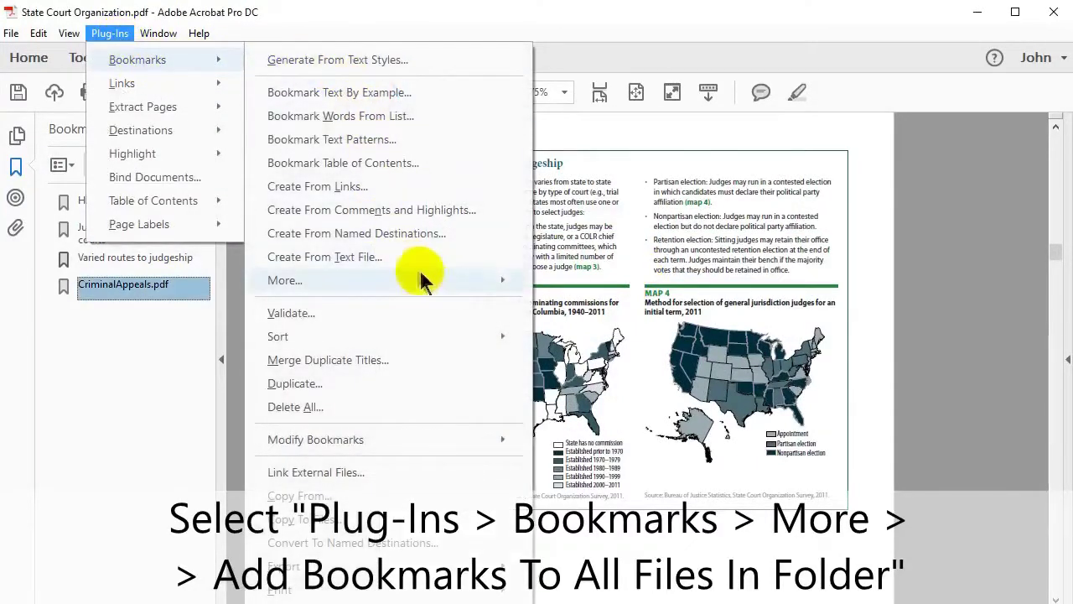
{"action": "mouse_move", "coordinate": [482, 283]}
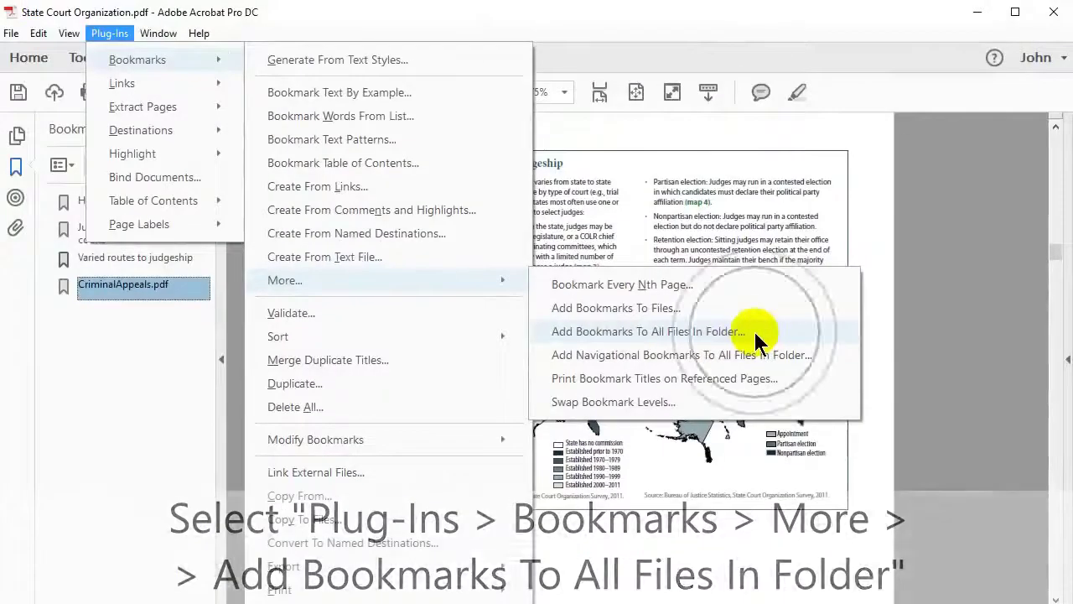
{"action": "left_click", "coordinate": [536, 316]}
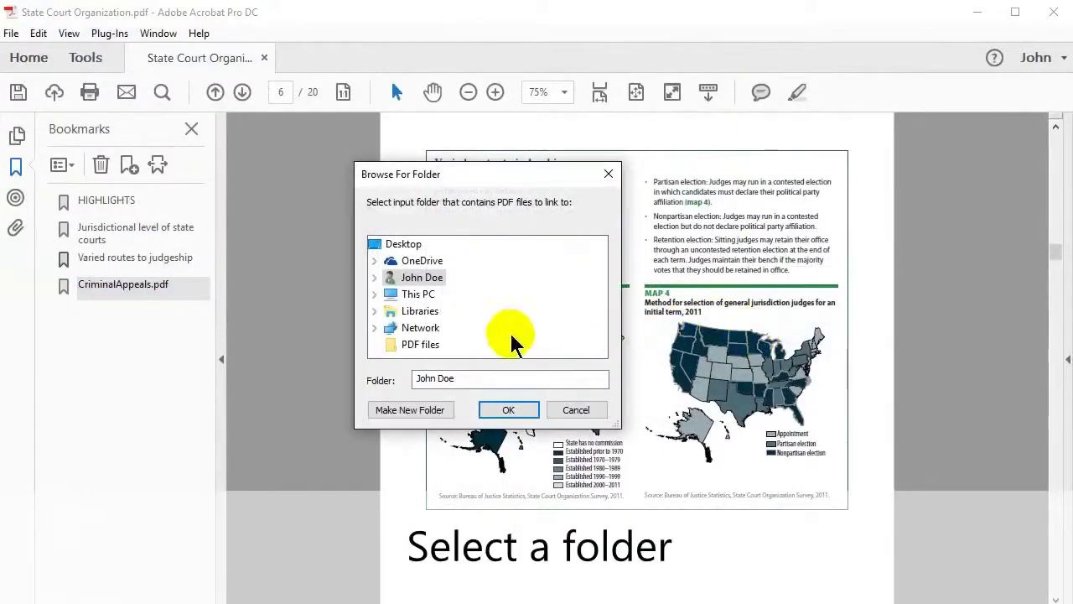
{"action": "left_click", "coordinate": [424, 346]}
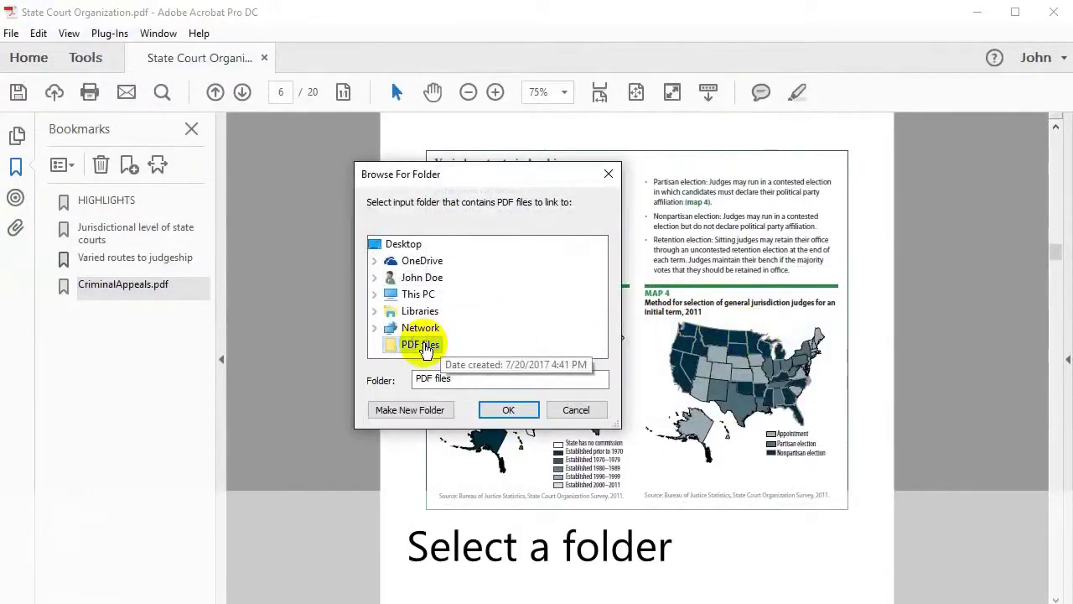
{"action": "left_click", "coordinate": [509, 409]}
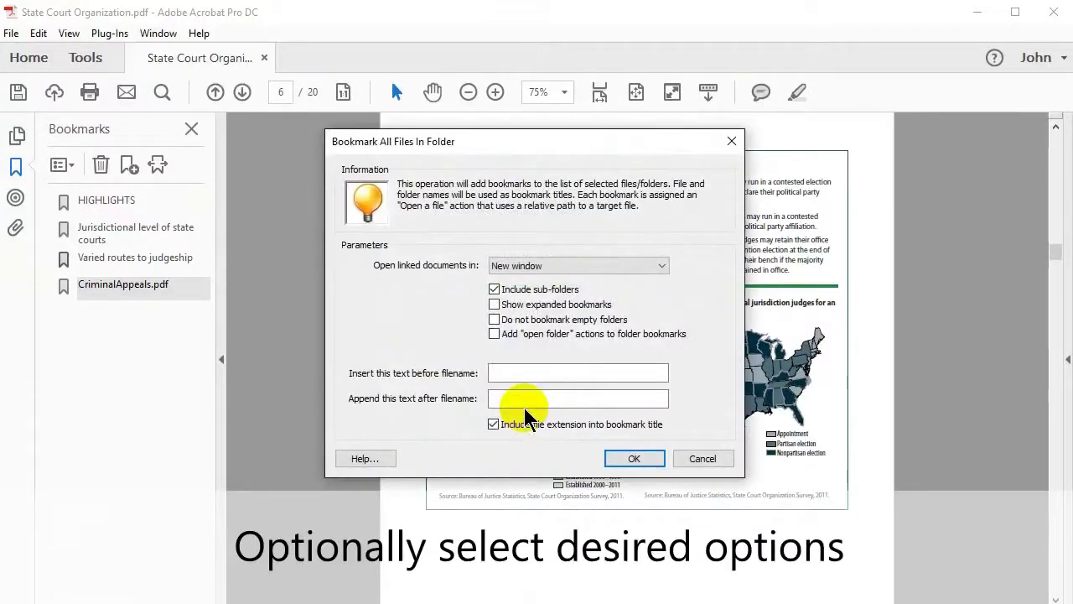
{"action": "left_click", "coordinate": [635, 459]}
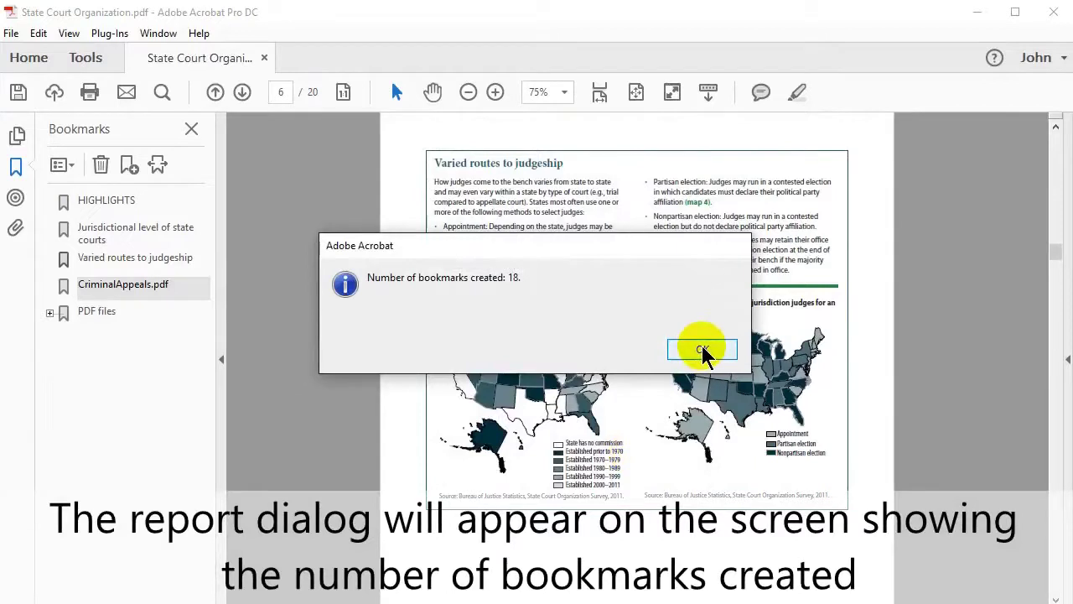
Step: Dismiss the 18-bookmarks report, expand PDF files, open CriminalAppeals.pdf from it, and switch document tabs
{"action": "left_click", "coordinate": [701, 347]}
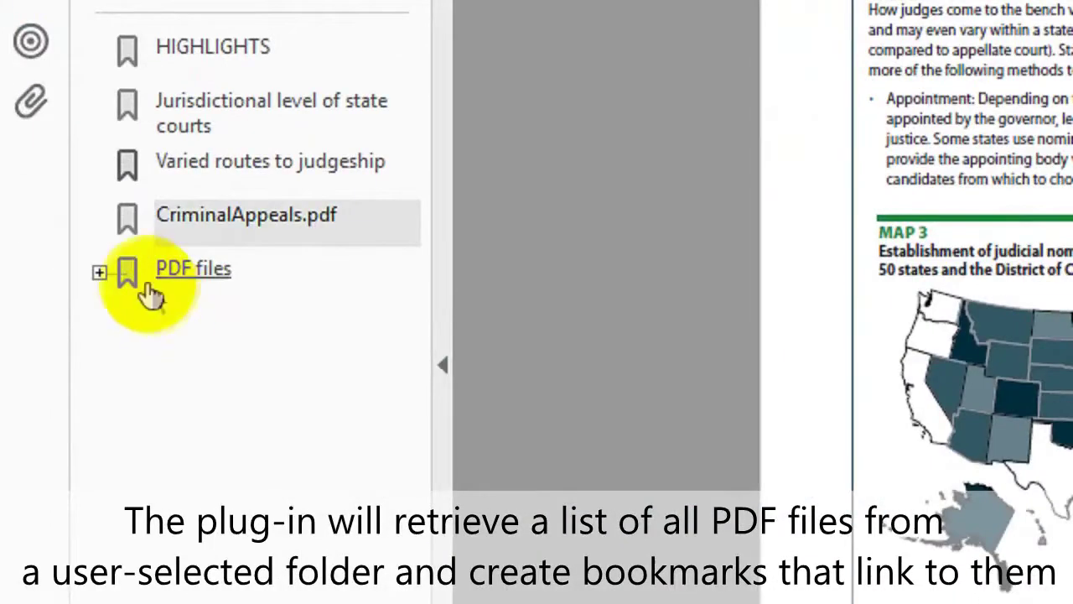
{"action": "left_click", "coordinate": [99, 271]}
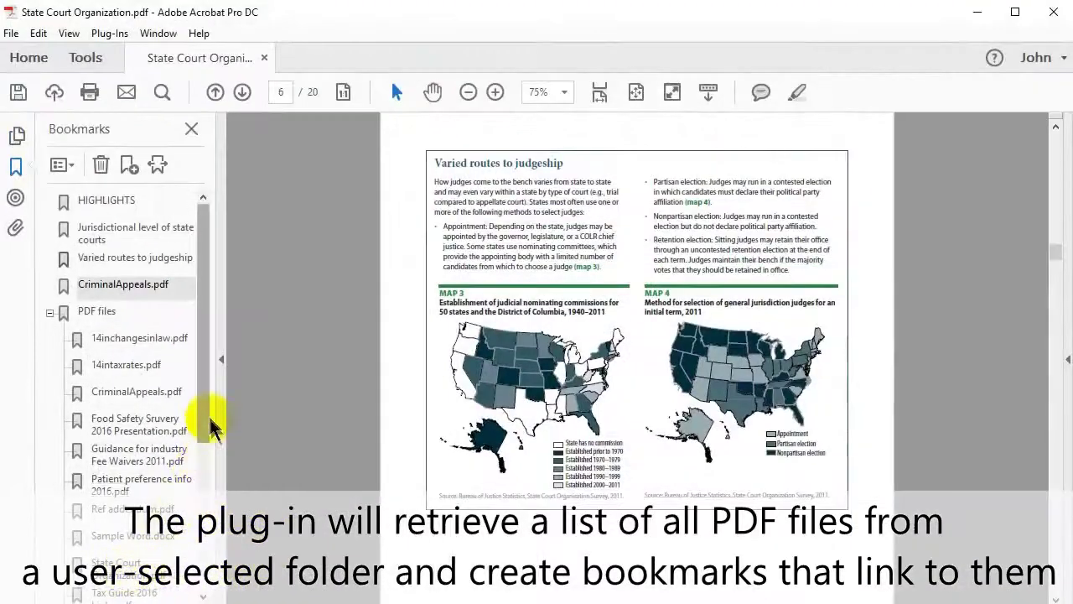
{"action": "mouse_move", "coordinate": [209, 428]}
{"action": "left_mouse_down"}
{"action": "mouse_move", "coordinate": [206, 580]}
{"action": "mouse_move", "coordinate": [214, 419]}
{"action": "left_mouse_up"}
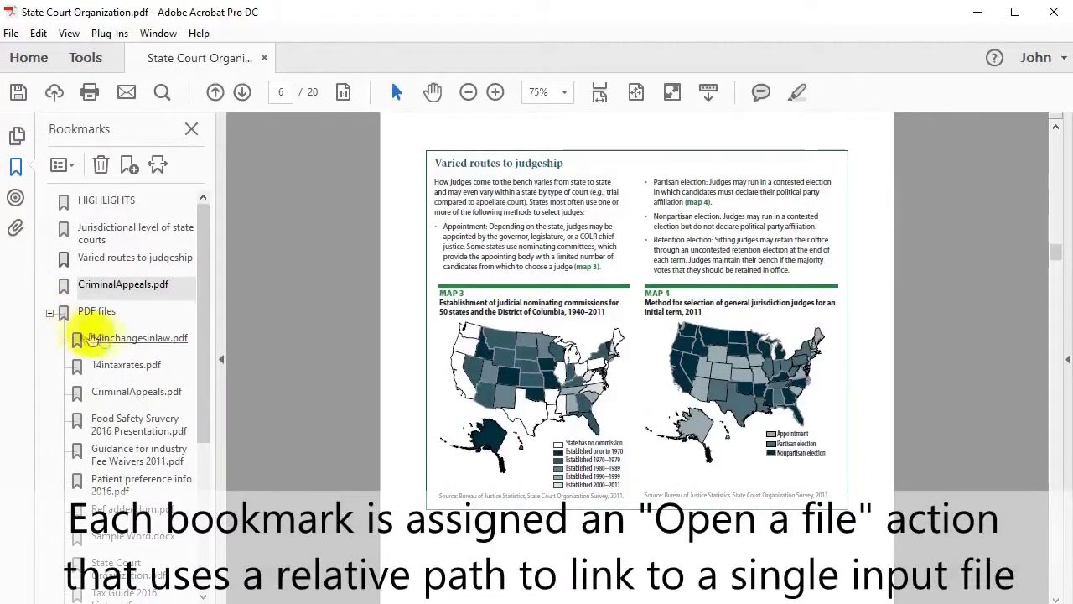
{"action": "left_click", "coordinate": [143, 392]}
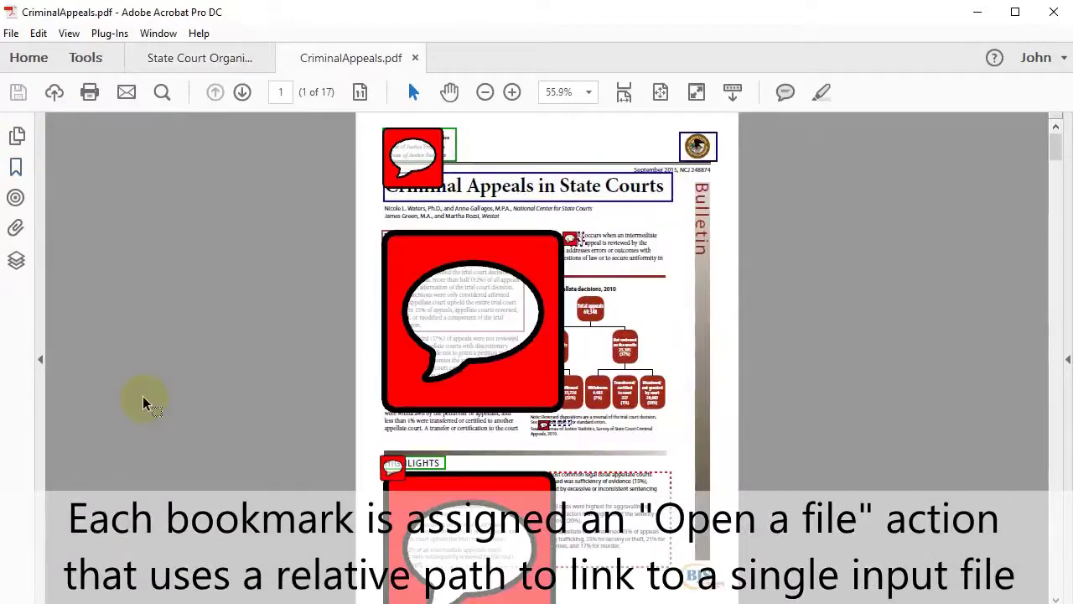
{"action": "left_click", "coordinate": [206, 55]}
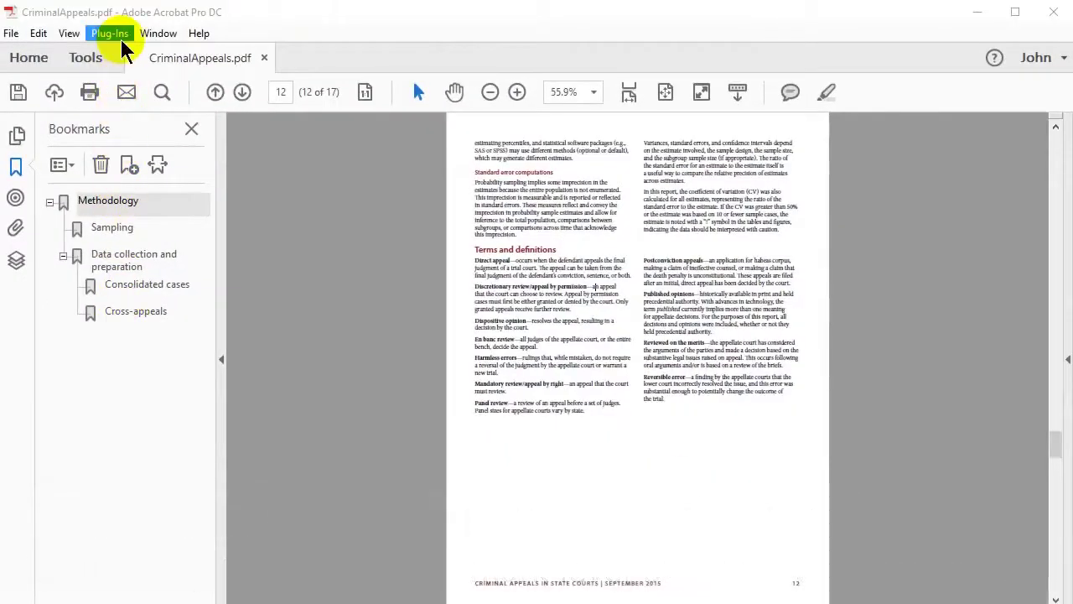
Step: Run Swap Bookmark Levels on CriminalAppeals.pdf, keeping the By Domain title
{"action": "left_click", "coordinate": [116, 34]}
{"action": "mouse_move", "coordinate": [130, 61]}
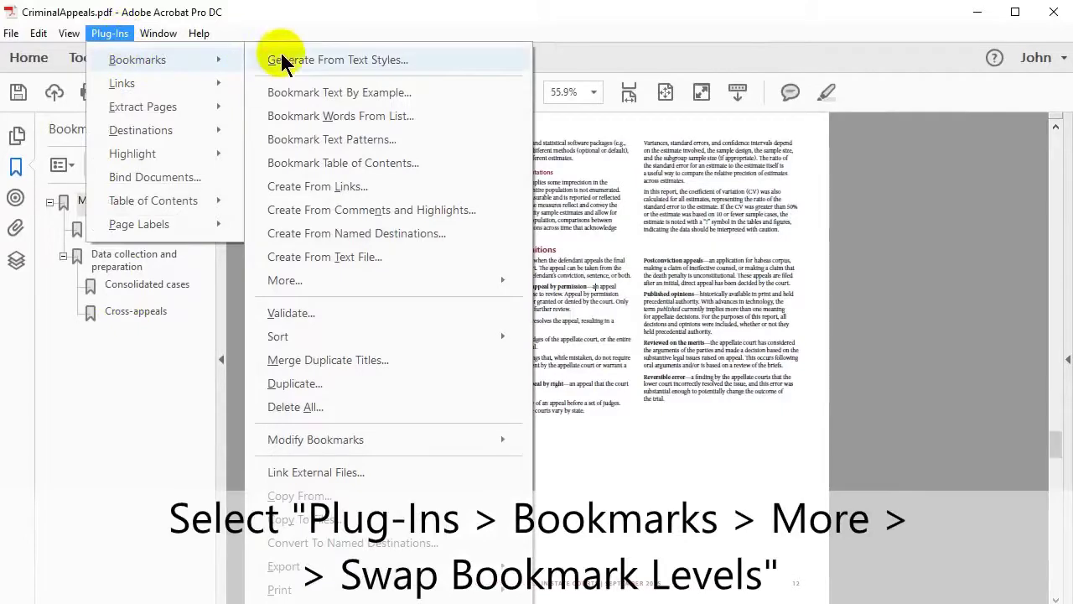
{"action": "mouse_move", "coordinate": [411, 280]}
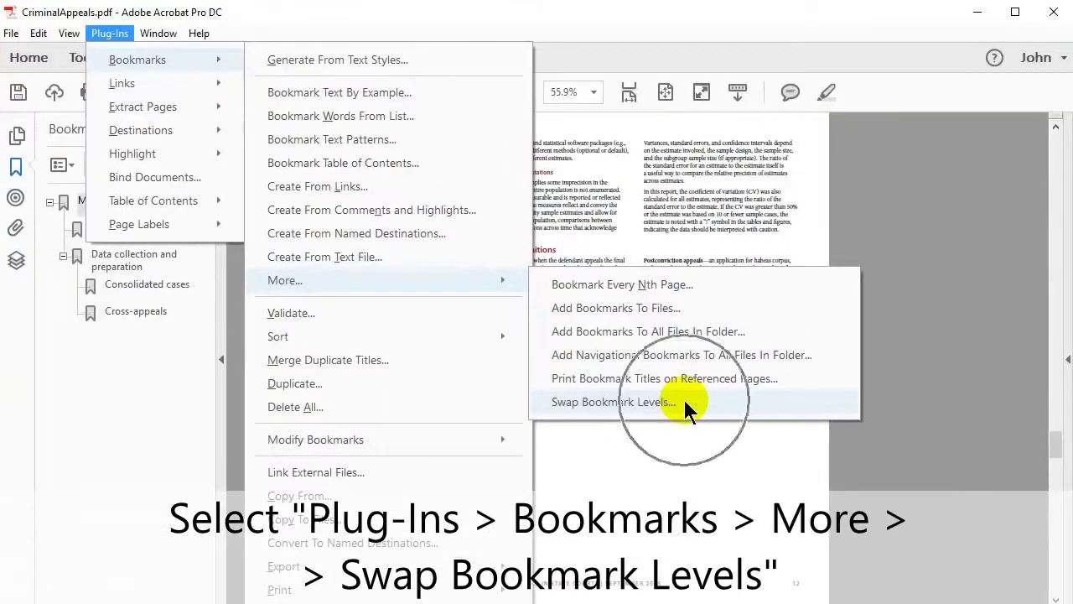
{"action": "left_click", "coordinate": [539, 306]}
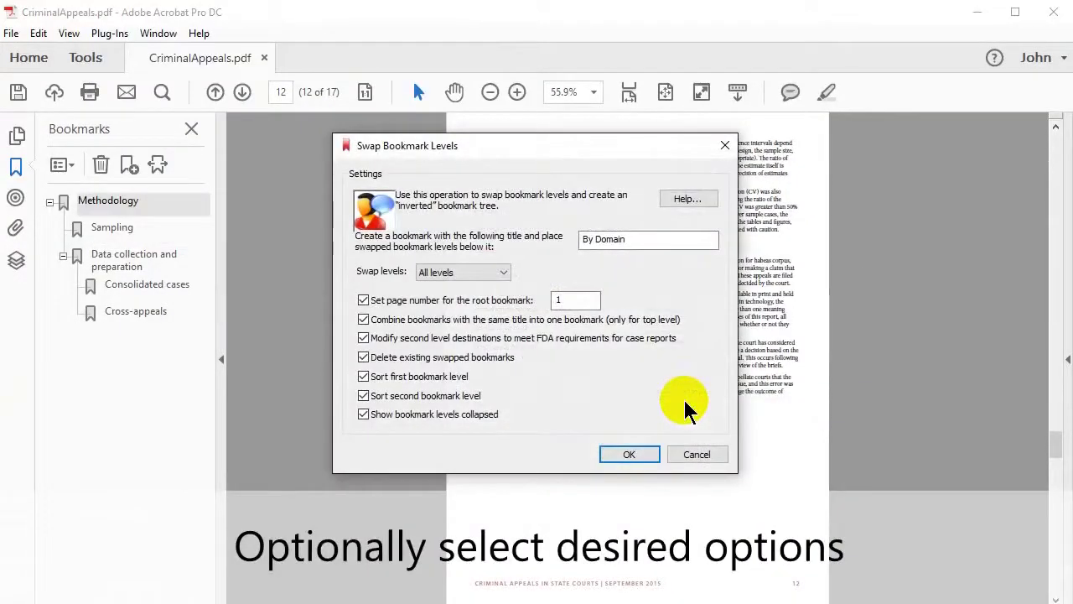
{"action": "left_click", "coordinate": [630, 453]}
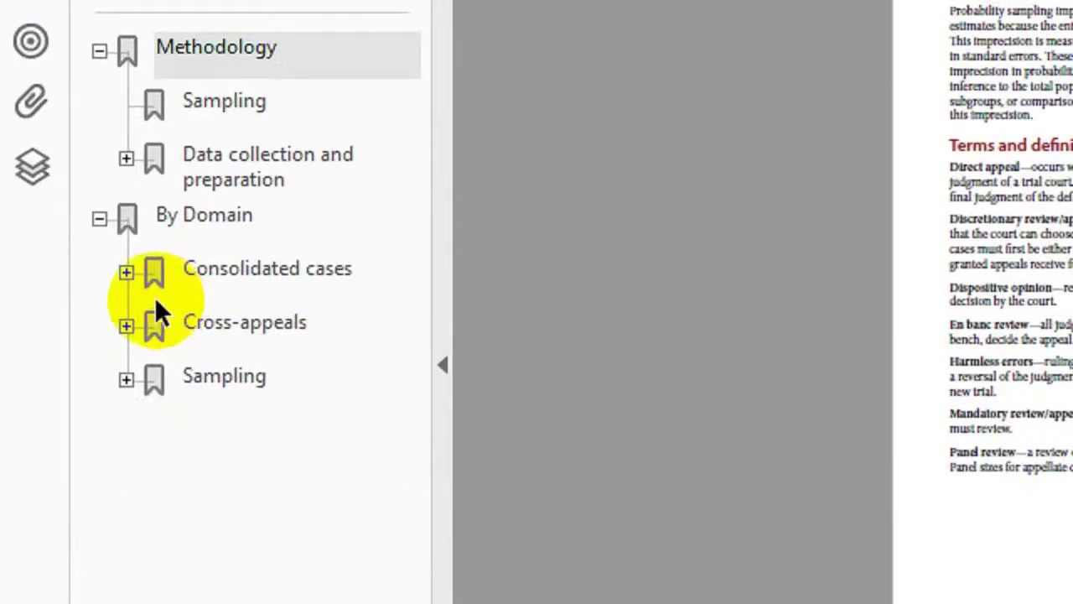
Step: Expand Consolidated cases, Cross-appeals and Sampling in the swapped By Domain tree
{"action": "left_click", "coordinate": [124, 273]}
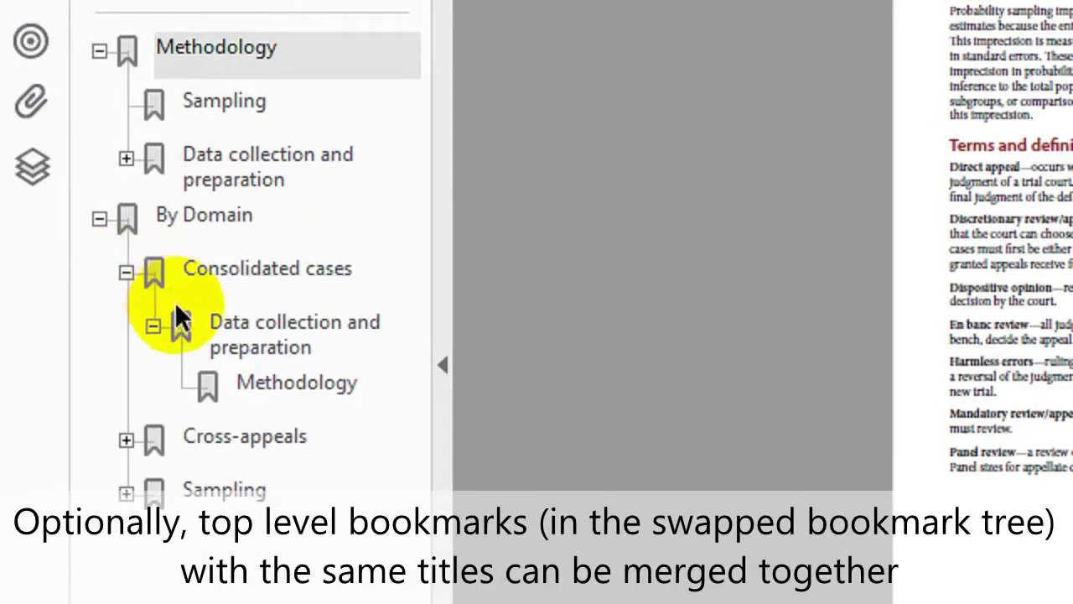
{"action": "left_click", "coordinate": [136, 446]}
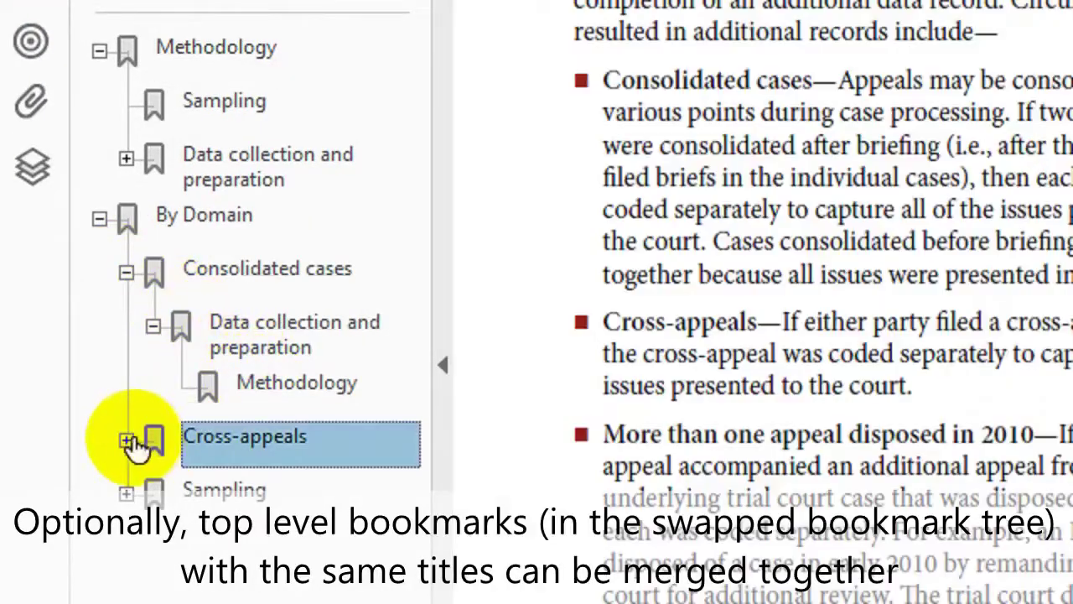
{"action": "left_click", "coordinate": [126, 441]}
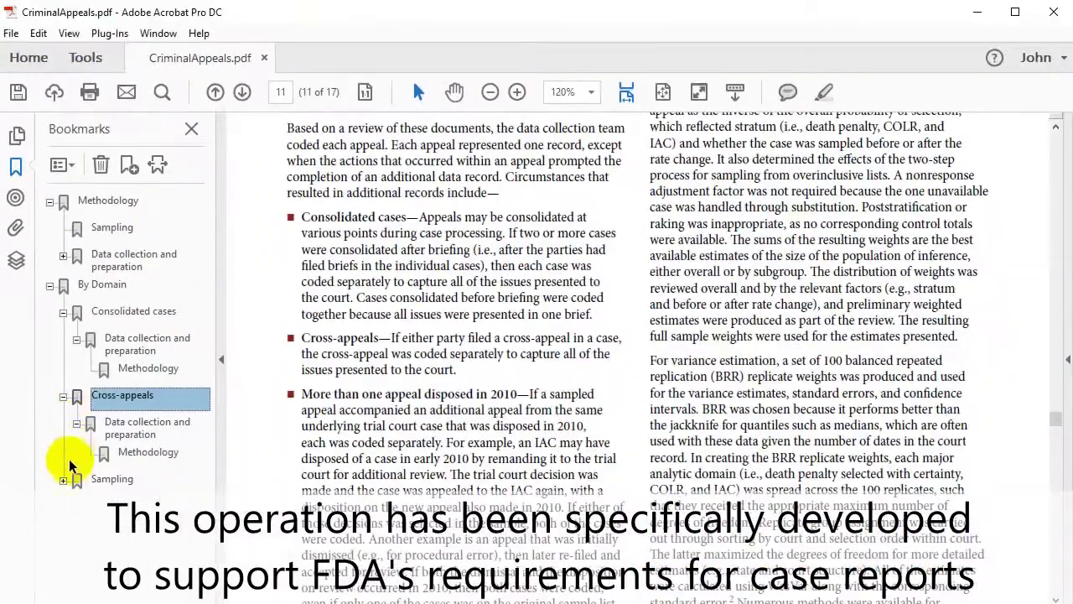
{"action": "left_click", "coordinate": [64, 479]}
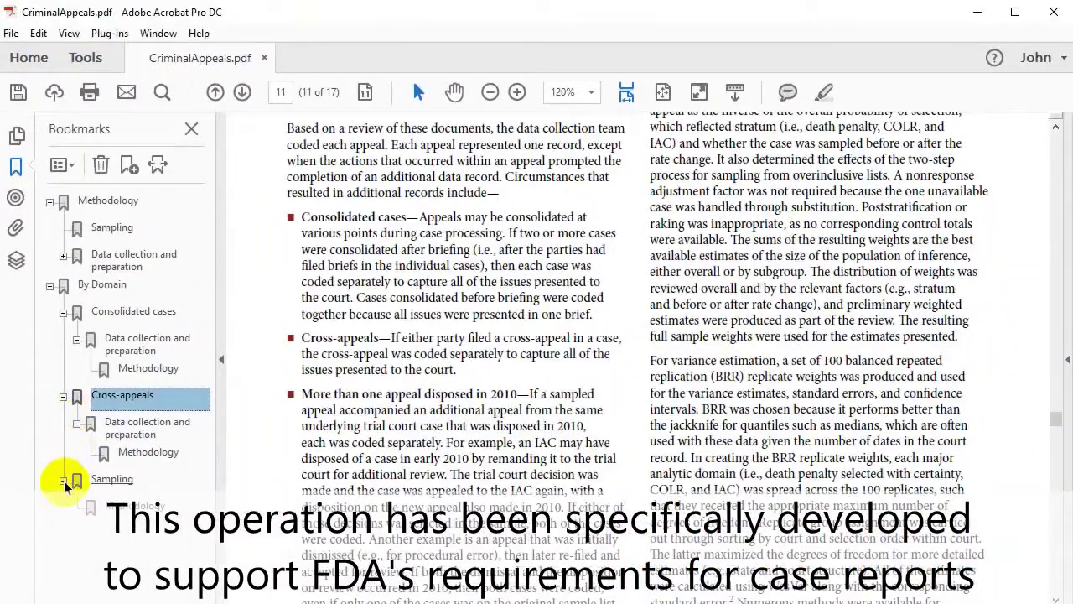